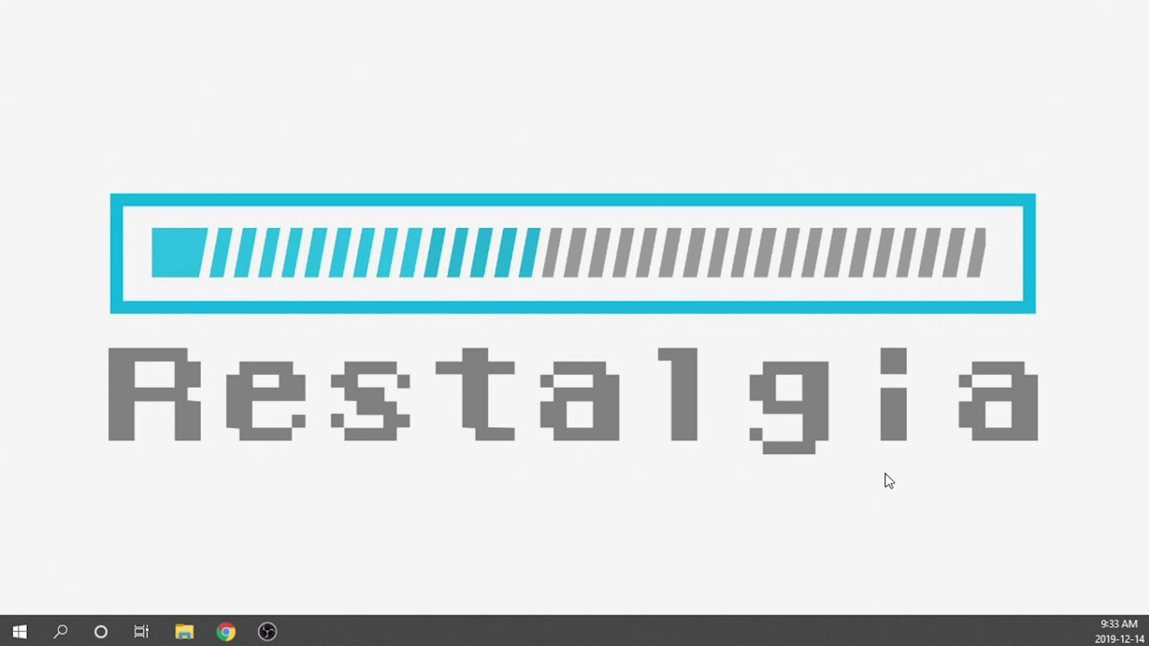
- Switch to Chrome and download AddOnToolInst.exe from the ultimate_addon GitHub page, saving it to the Desktop
{"action": "left_click", "coordinate": [227, 631]}
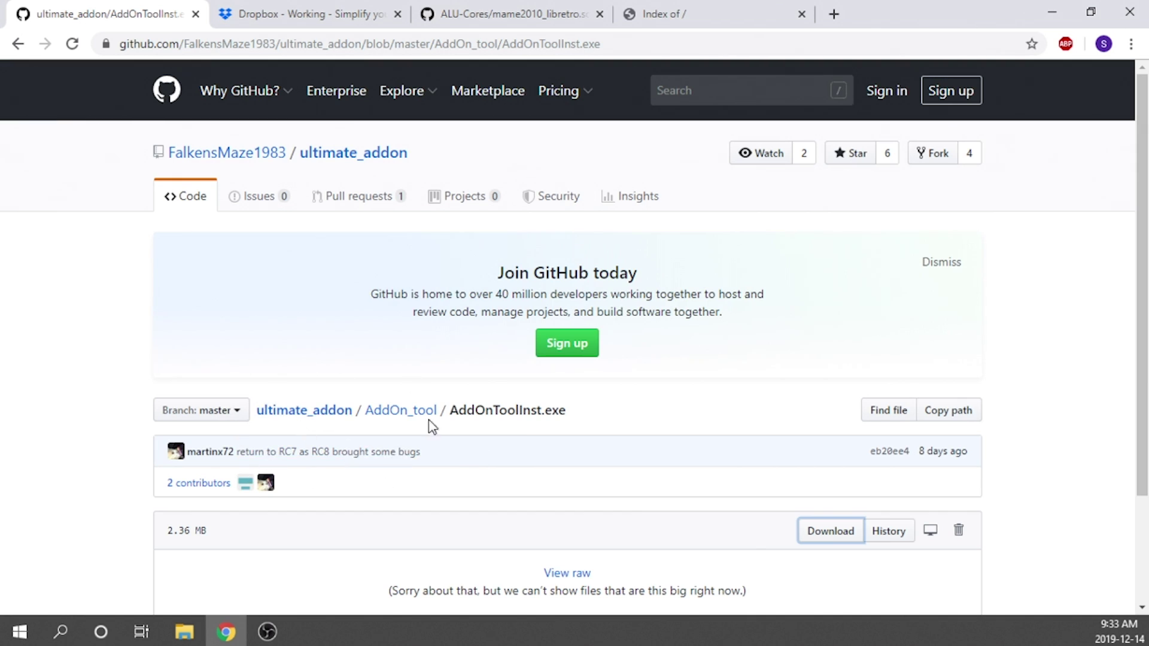
{"action": "scroll", "coordinate": [718, 520], "scroll_direction": "down", "scroll_amount": 3}
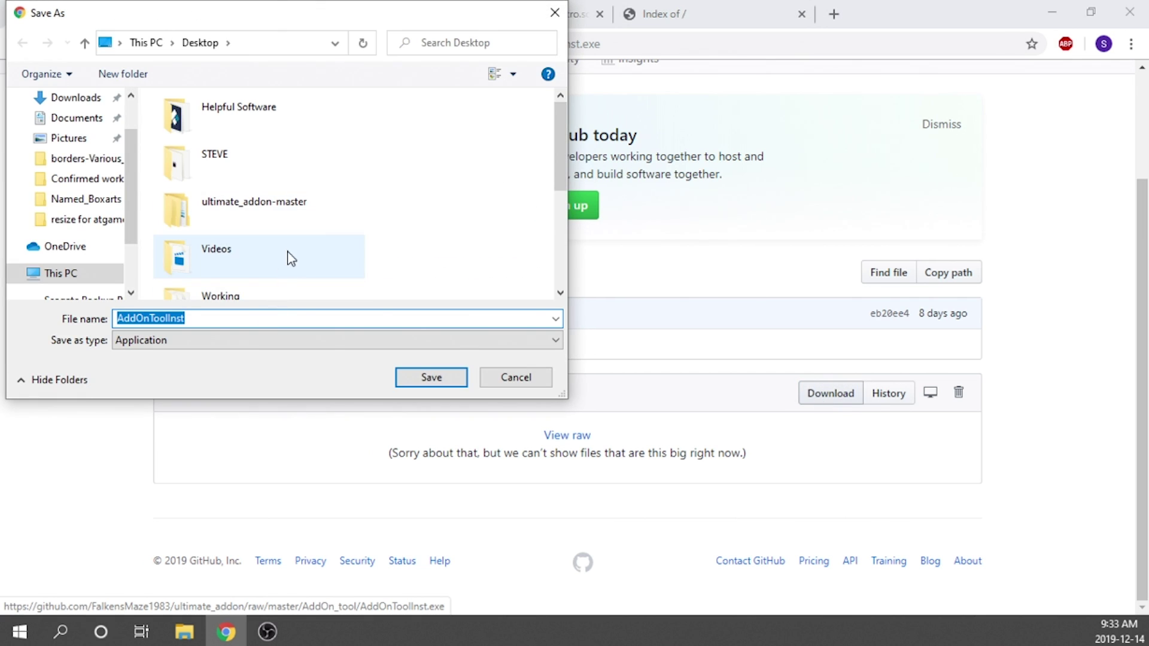
{"action": "left_click", "coordinate": [439, 383]}
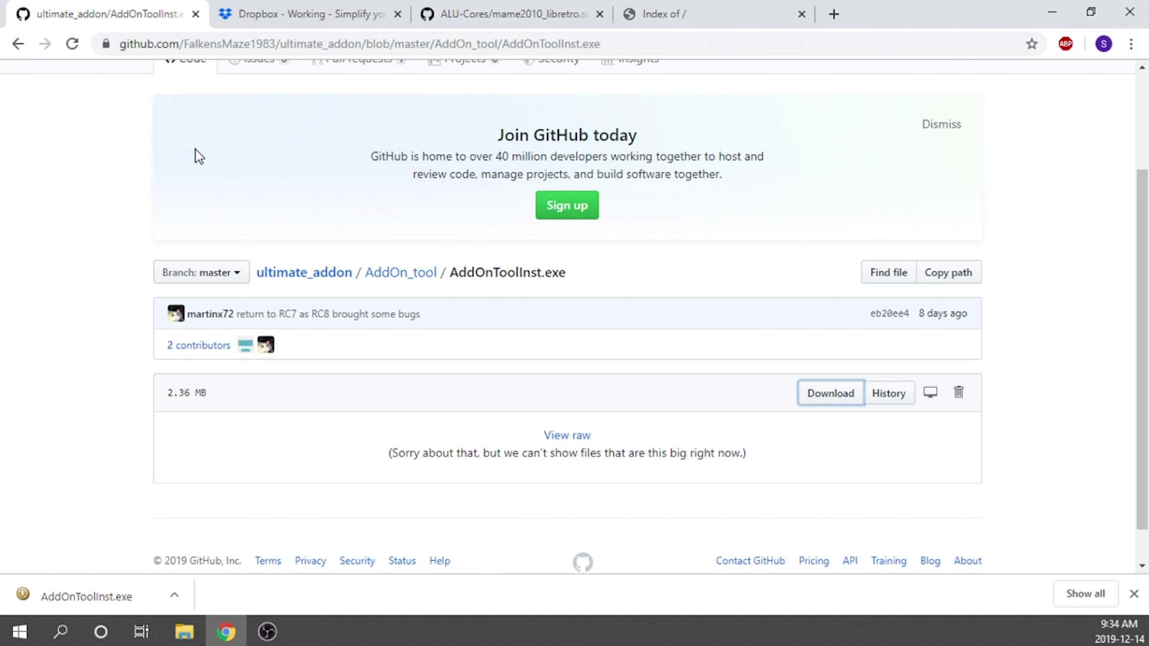
- Review the emulator cores in the Dropbox Working folder and the mame2010_libretro.so.zip page on GitHub
{"action": "left_click", "coordinate": [335, 9]}
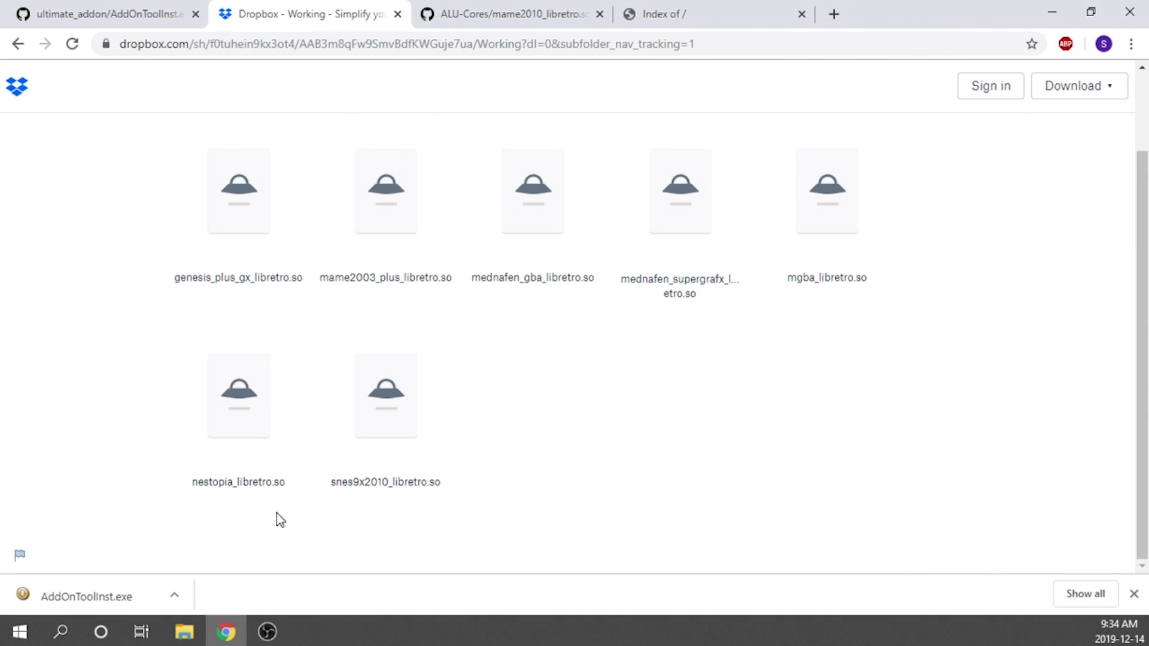
{"action": "left_click", "coordinate": [480, 14]}
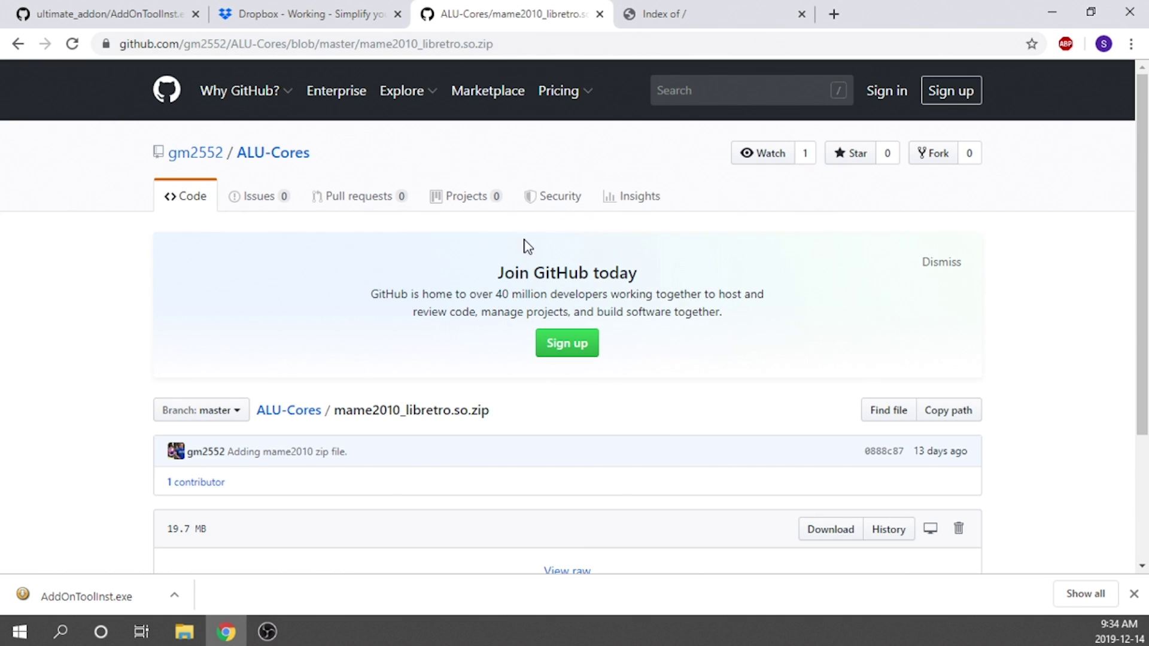
{"action": "scroll", "coordinate": [527, 245], "scroll_direction": "down", "scroll_amount": 2}
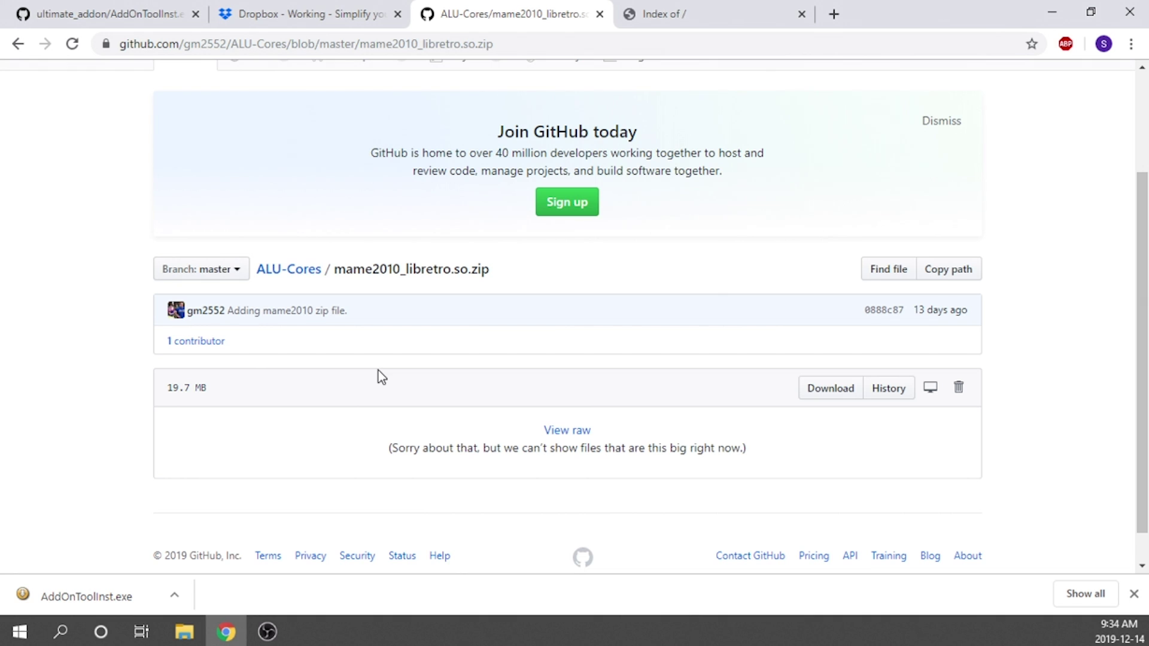
{"action": "key", "text": "ctrl+shift+Tab"}
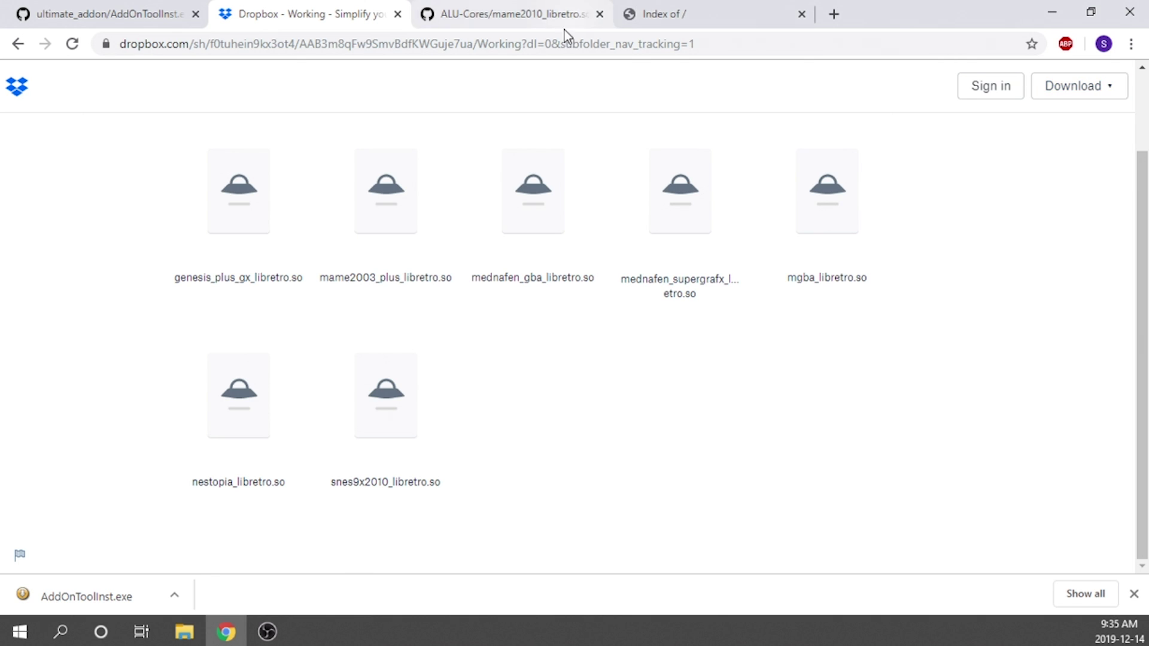
{"action": "left_click", "coordinate": [514, 9]}
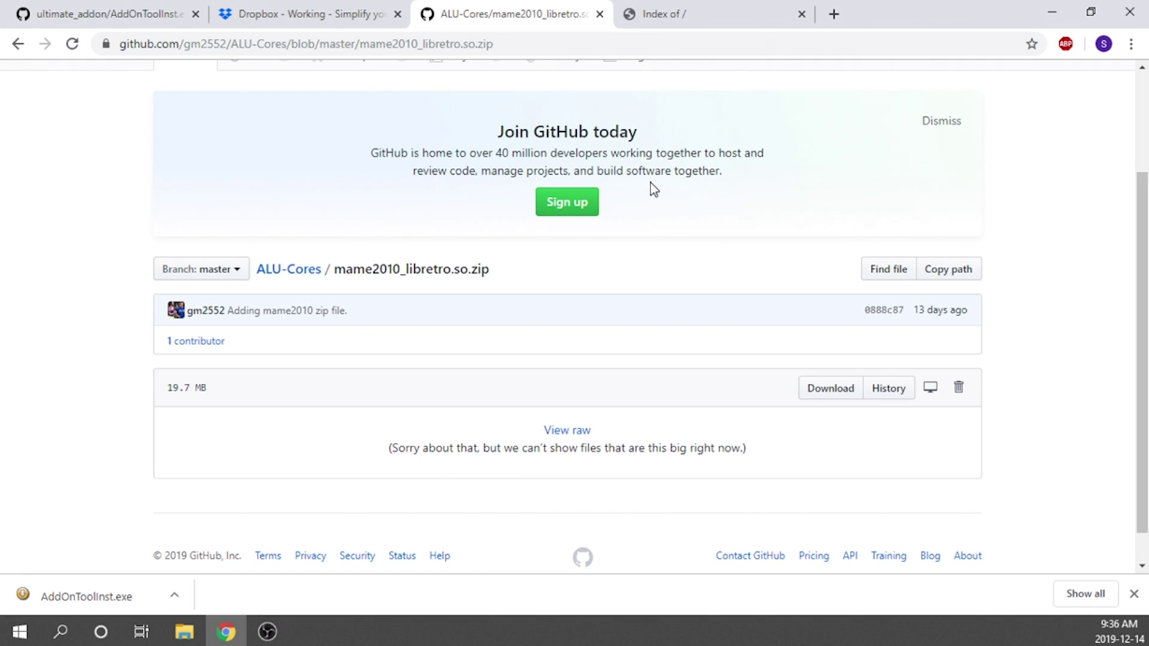
- Look through the libretro thumbnail packs index for the arcade and console artwork archives
{"action": "left_click", "coordinate": [661, 13]}
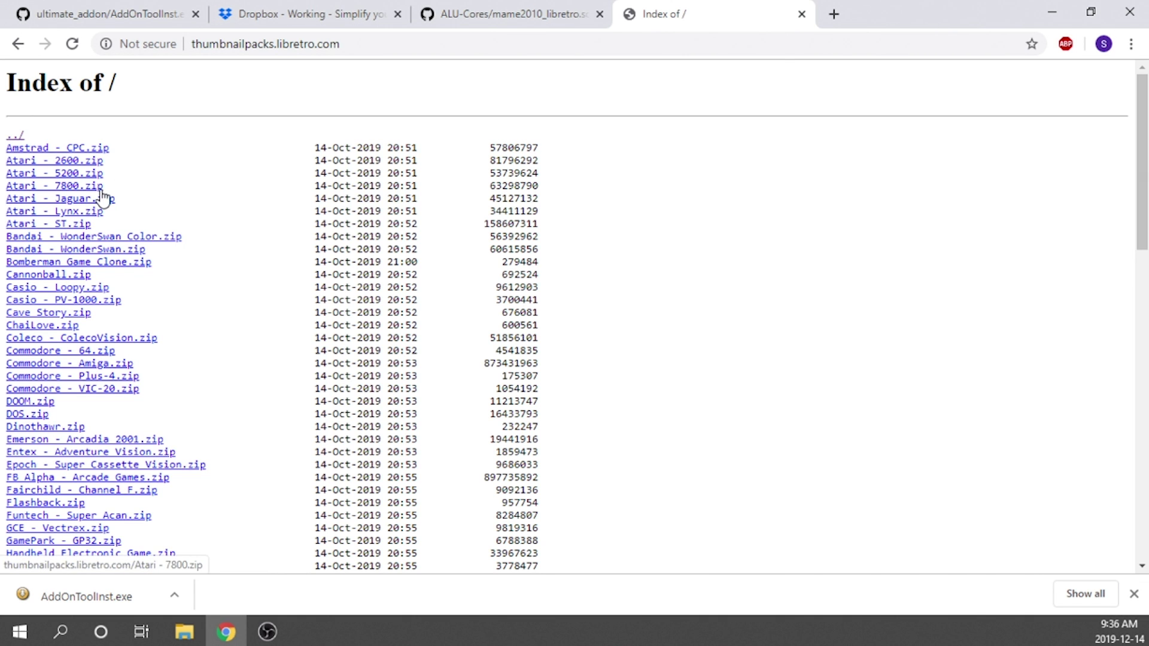
{"action": "scroll", "coordinate": [91, 197], "scroll_direction": "down", "scroll_amount": 15}
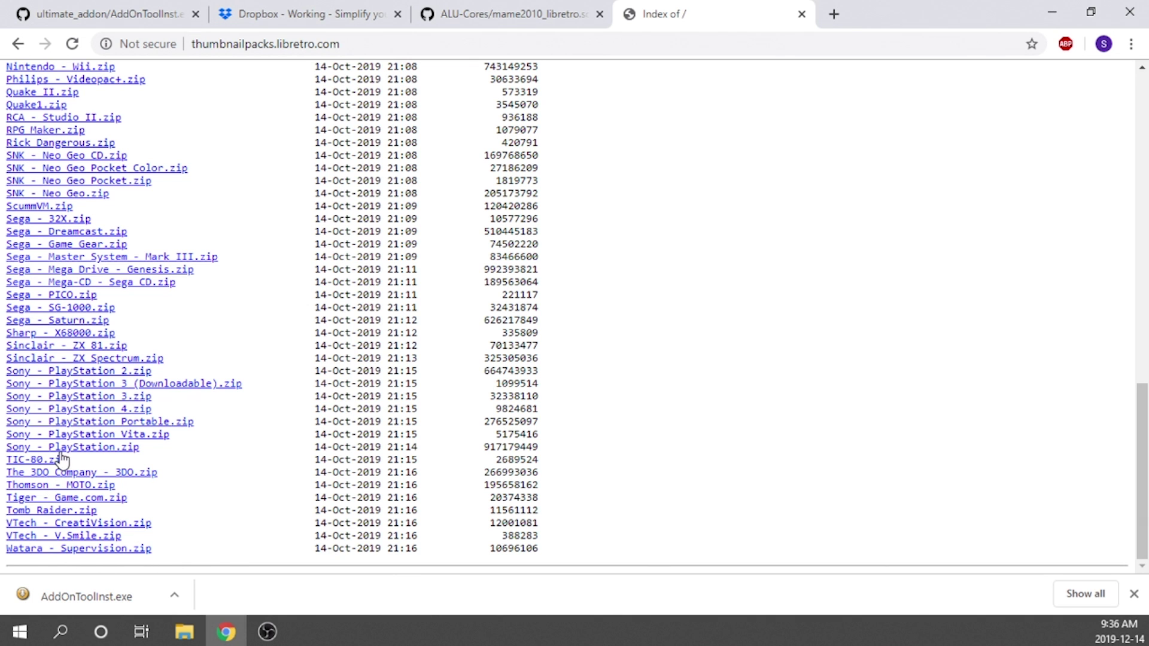
{"action": "scroll", "coordinate": [65, 455], "scroll_direction": "up", "scroll_amount": 5}
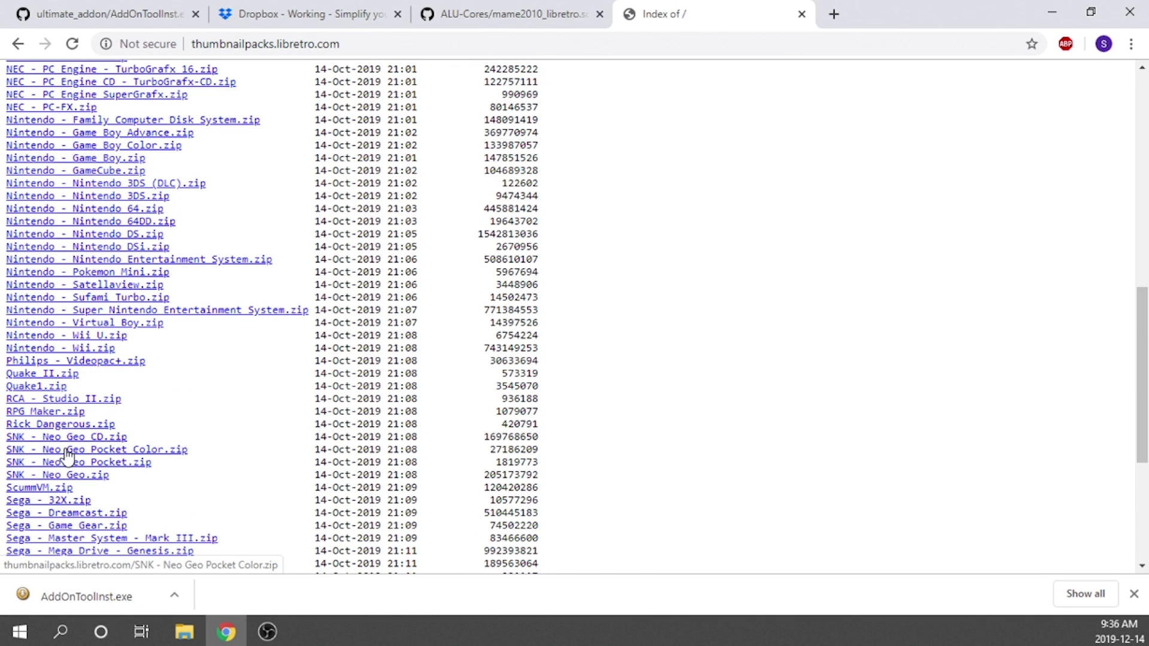
{"action": "scroll", "coordinate": [65, 454], "scroll_direction": "up", "scroll_amount": 2}
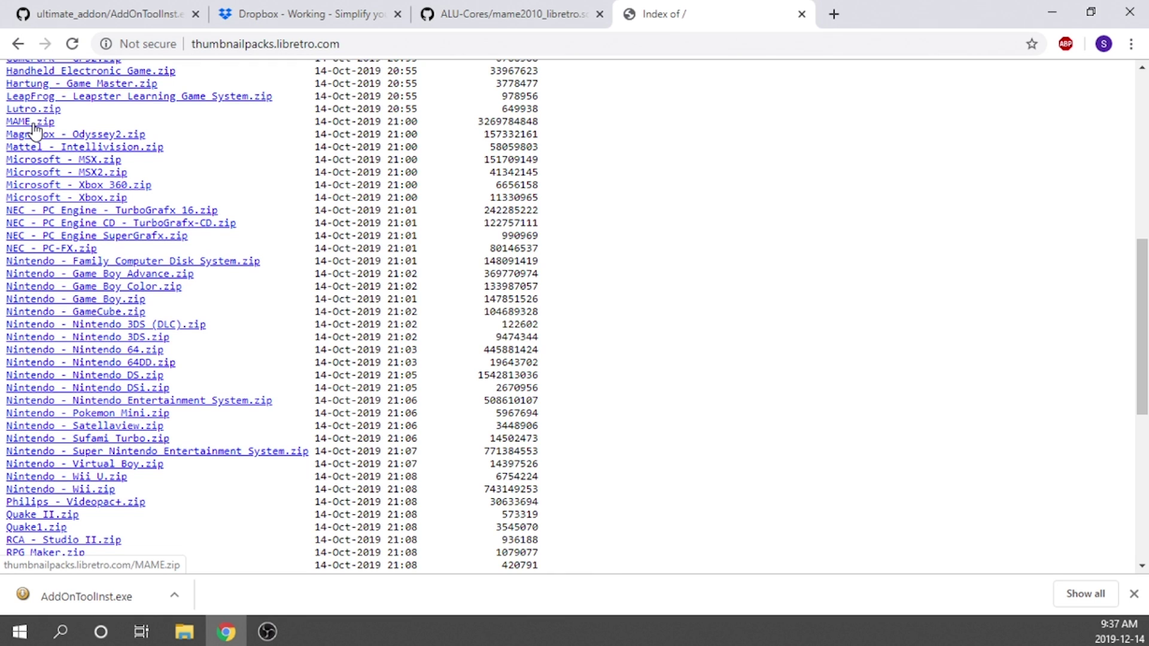
{"action": "scroll", "coordinate": [34, 129], "scroll_direction": "up", "scroll_amount": 8}
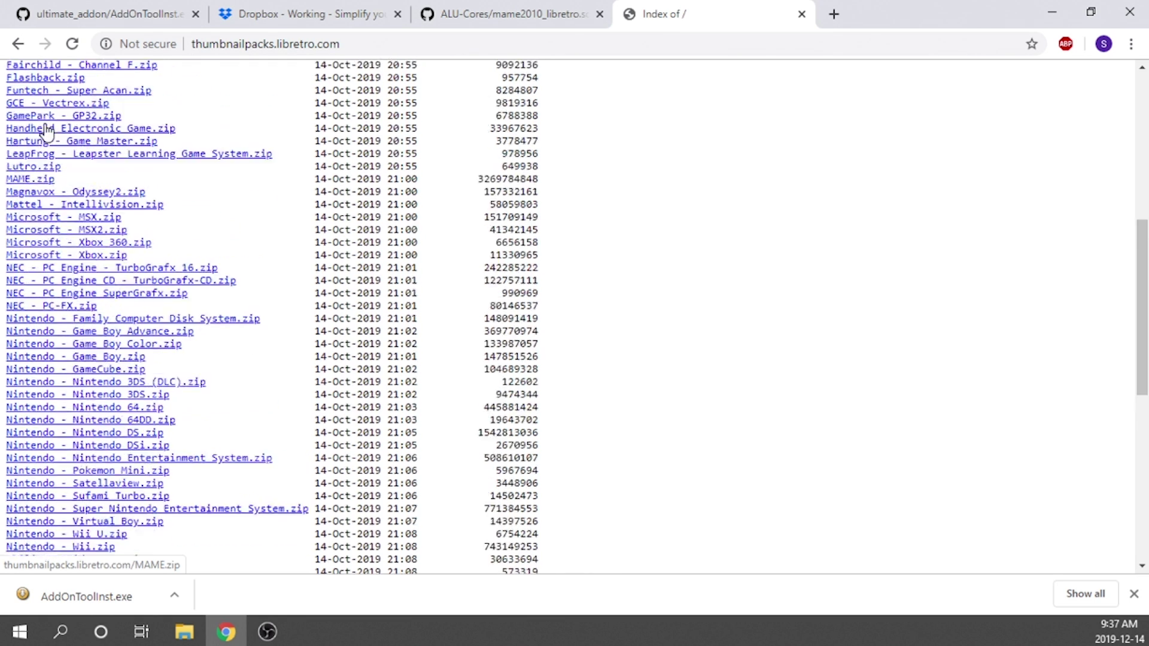
{"action": "scroll", "coordinate": [71, 241], "scroll_direction": "down", "scroll_amount": 1}
{"action": "scroll", "coordinate": [71, 242], "scroll_direction": "down", "scroll_amount": 2}
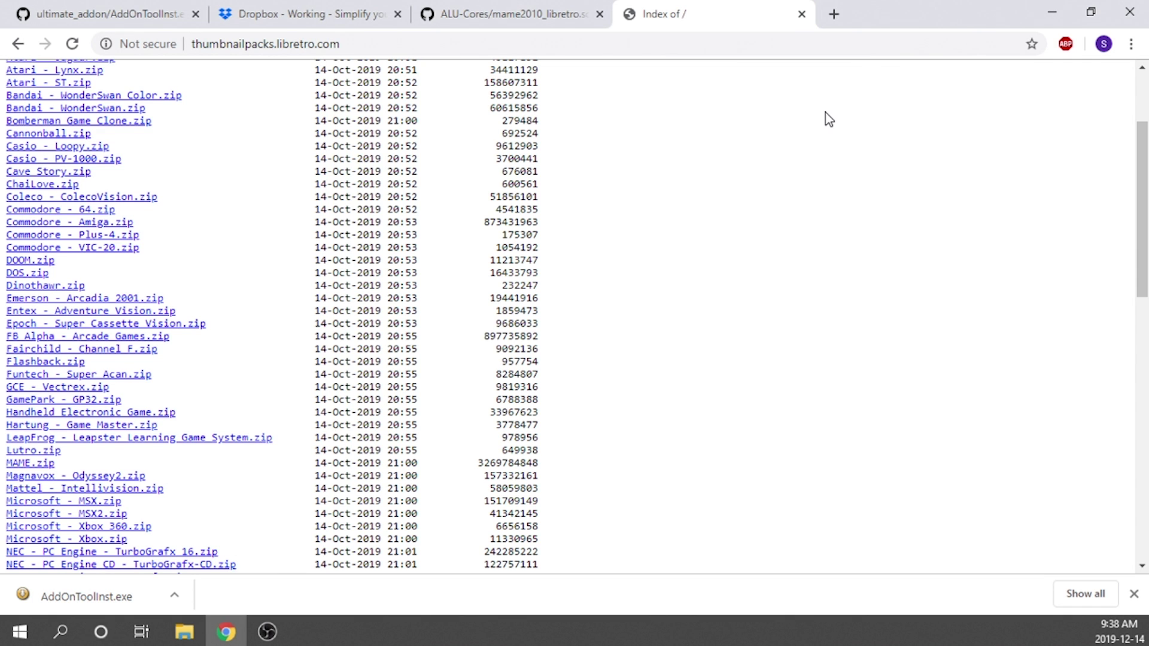
- Install AddOn Tool from the desktop installer into C:\Program Files (x86)\AddOn Tool and place its shortcut directly below the installer
{"action": "left_click", "coordinate": [1050, 16]}
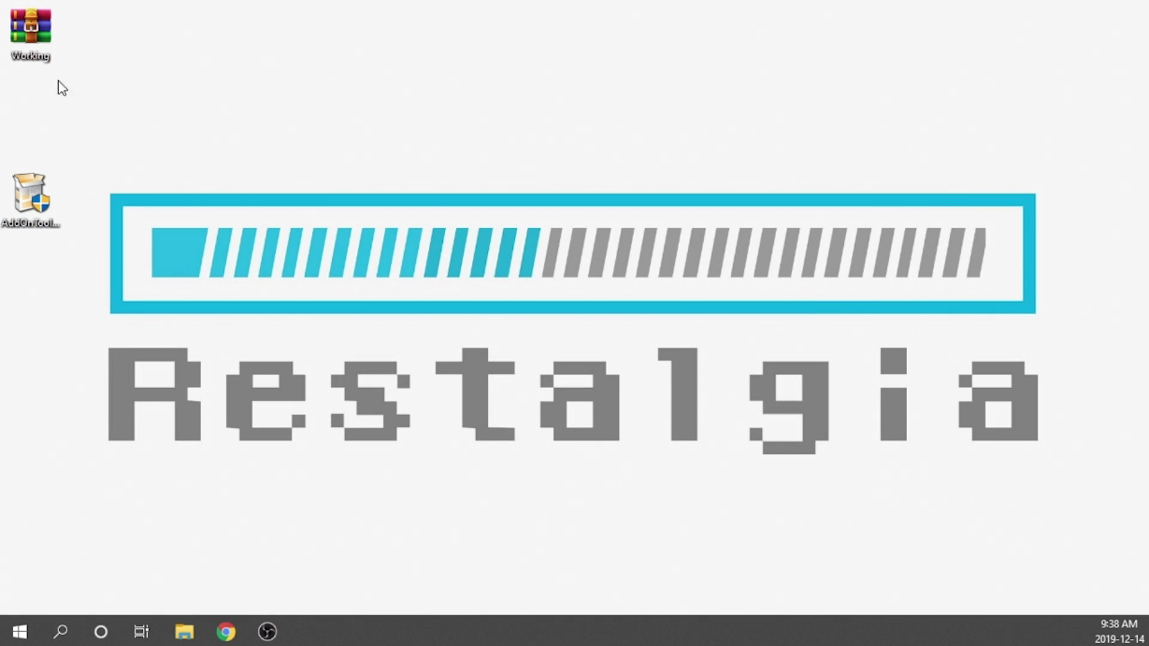
{"action": "left_click", "coordinate": [46, 210]}
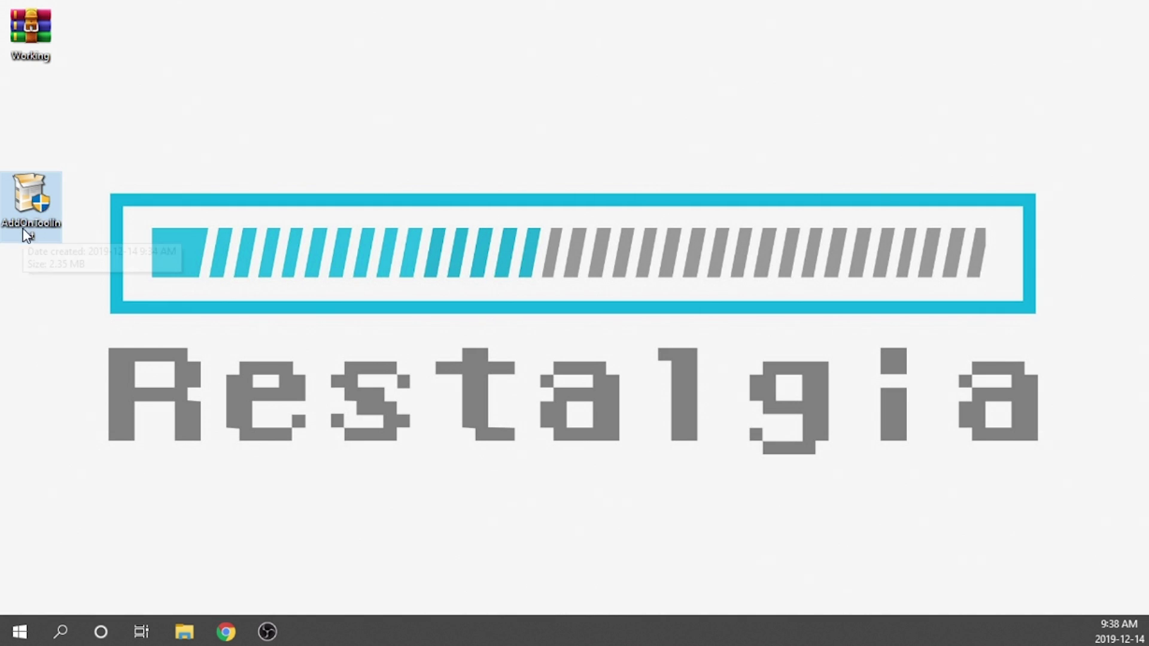
{"action": "double_click", "coordinate": [27, 222]}
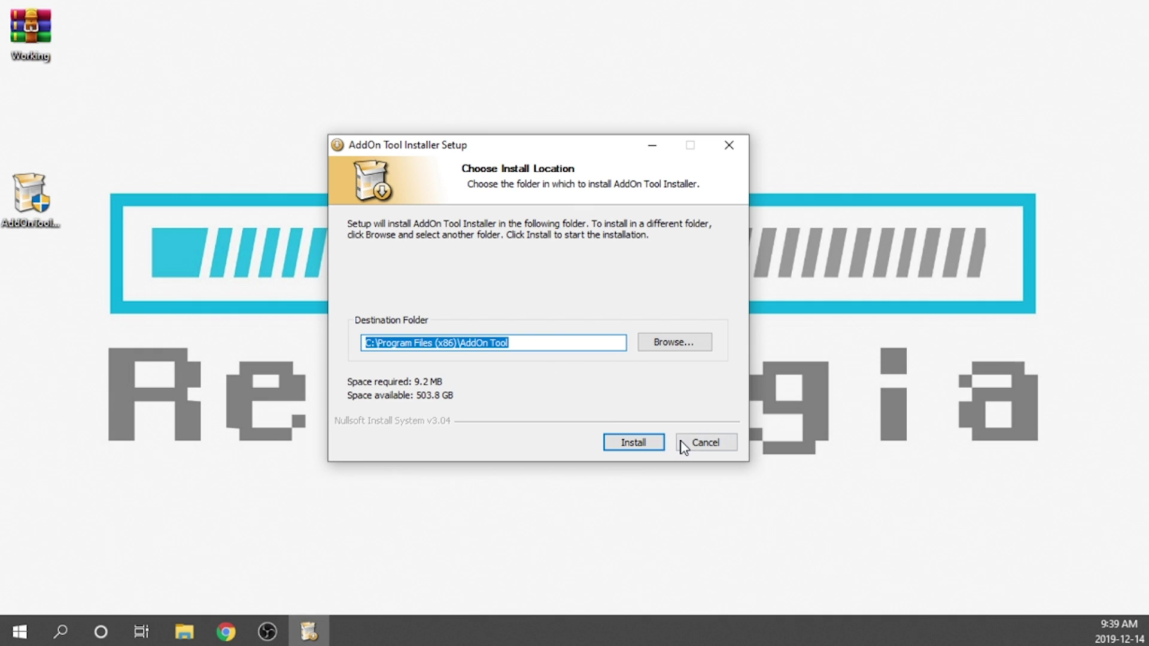
{"action": "left_click", "coordinate": [632, 443]}
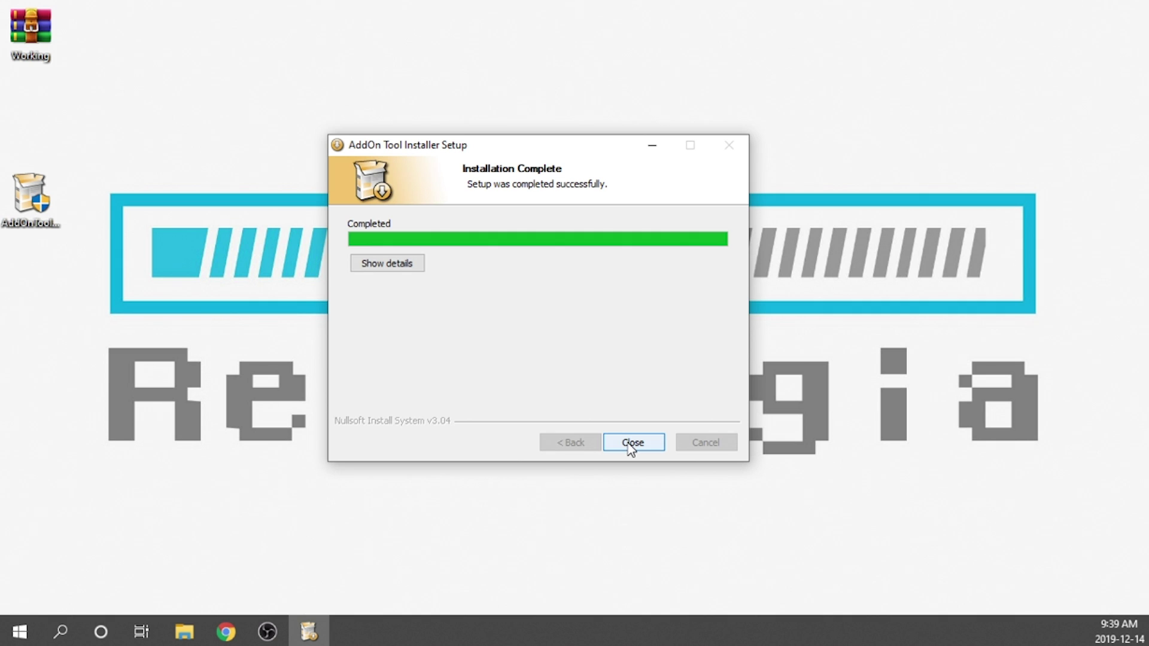
{"action": "left_click", "coordinate": [630, 443]}
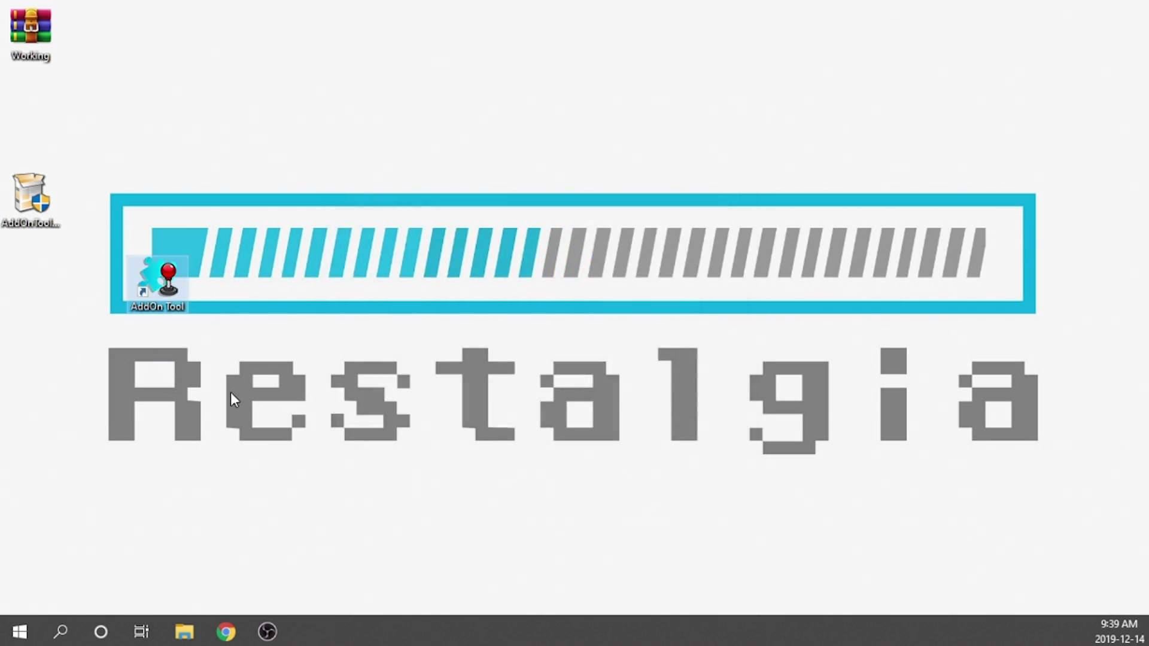
{"action": "left_click_drag", "start_coordinate": [157, 269], "coordinate": [35, 266]}
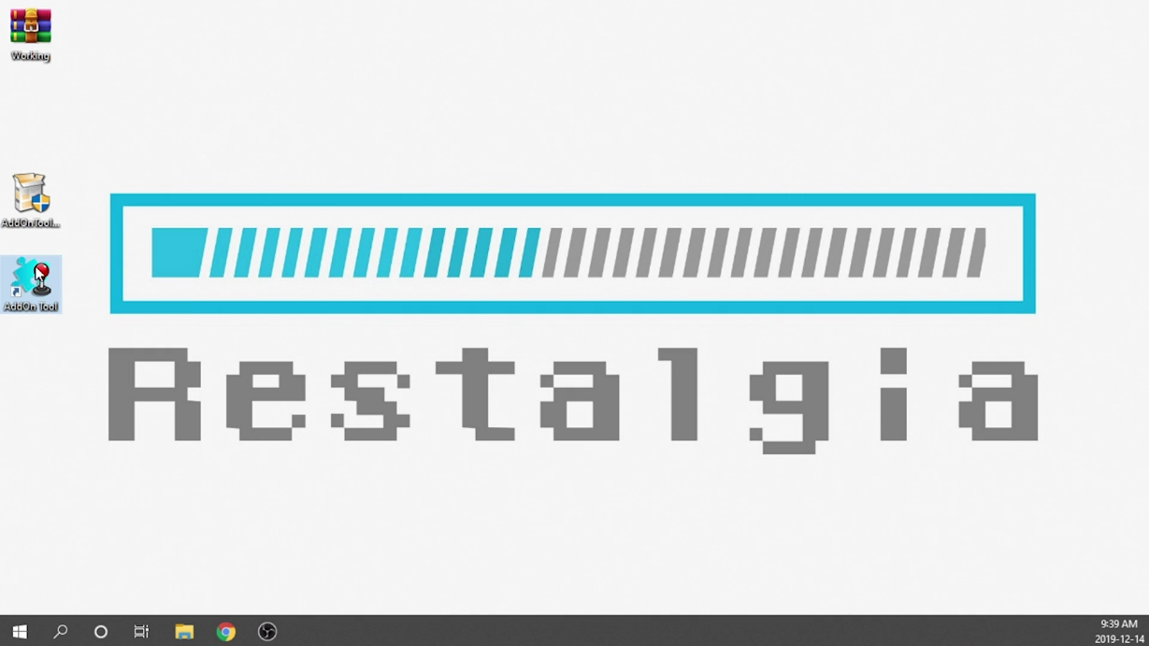
- Extract the Working archive into its own Working folder on the desktop and place that folder beneath the archive
{"action": "left_click", "coordinate": [38, 48]}
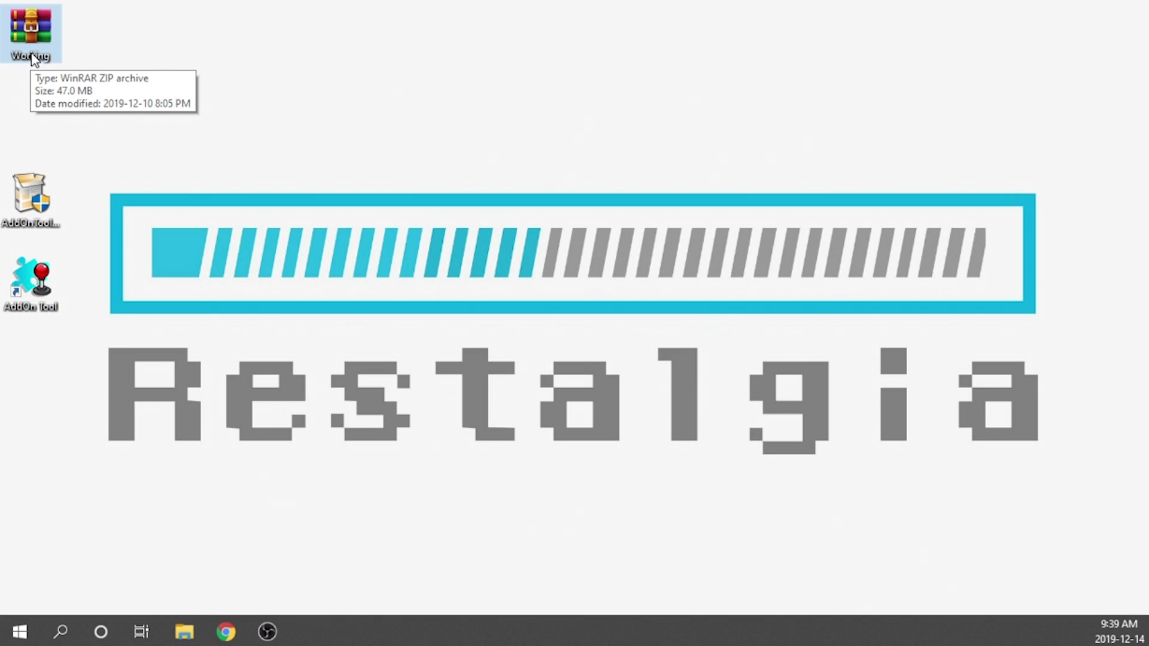
{"action": "right_click", "coordinate": [31, 55]}
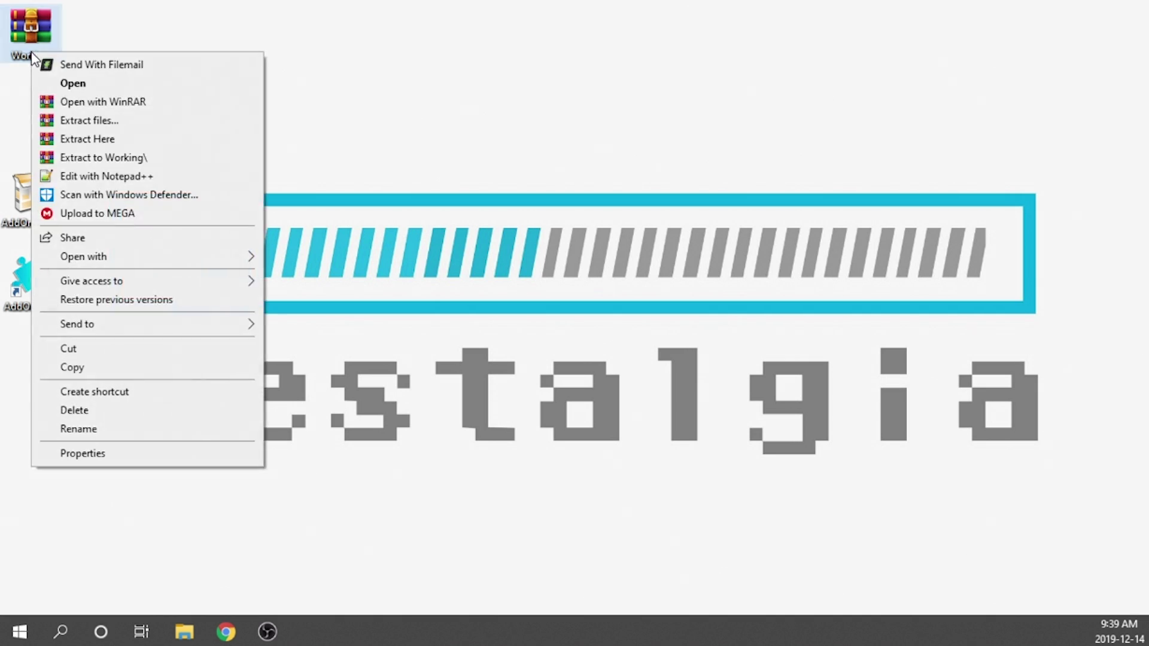
{"action": "left_click", "coordinate": [140, 164]}
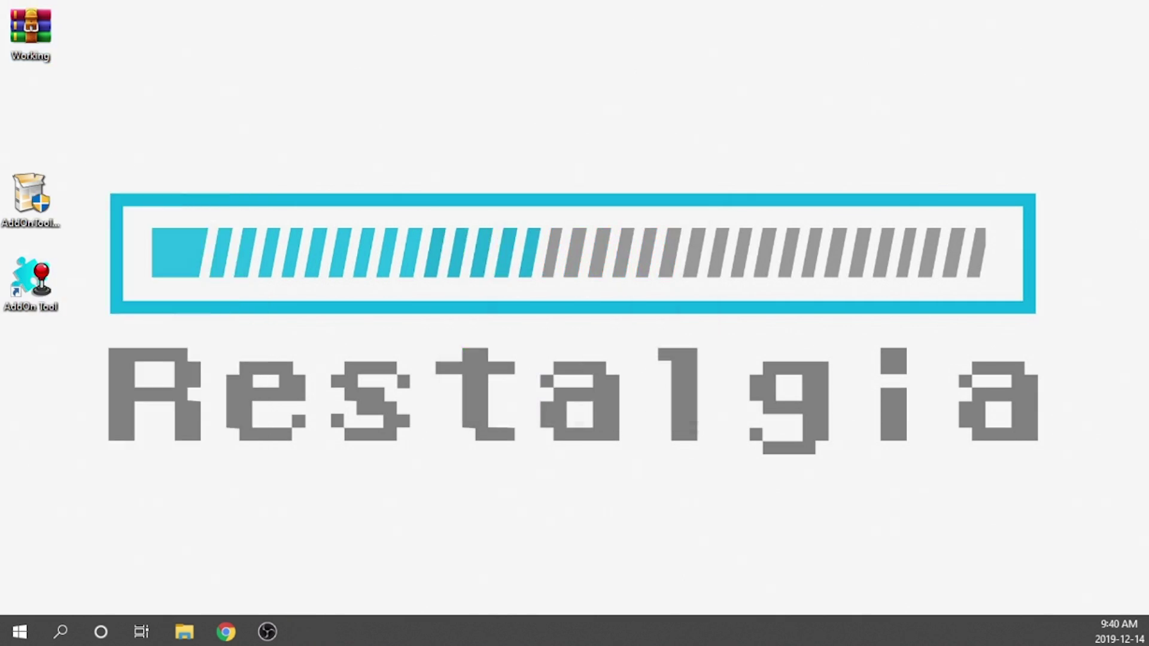
{"action": "left_click_drag", "start_coordinate": [135, 5], "coordinate": [42, 120]}
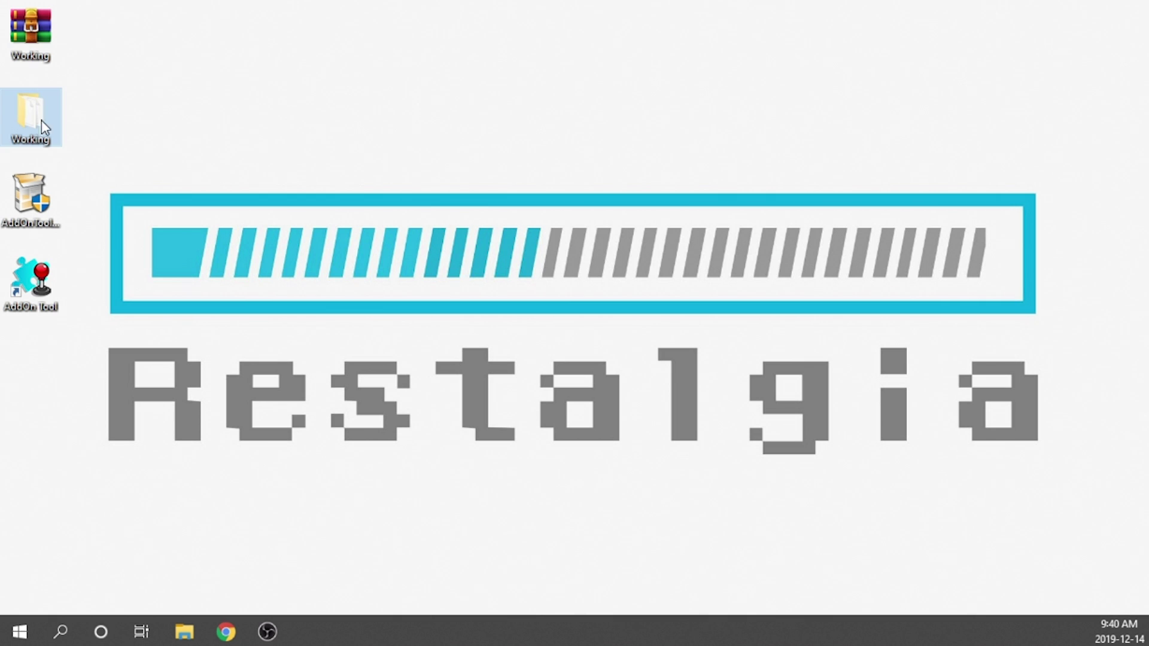
- Examine the emulator core files in the extracted Working folder, and close the folder
{"action": "double_click", "coordinate": [45, 123]}
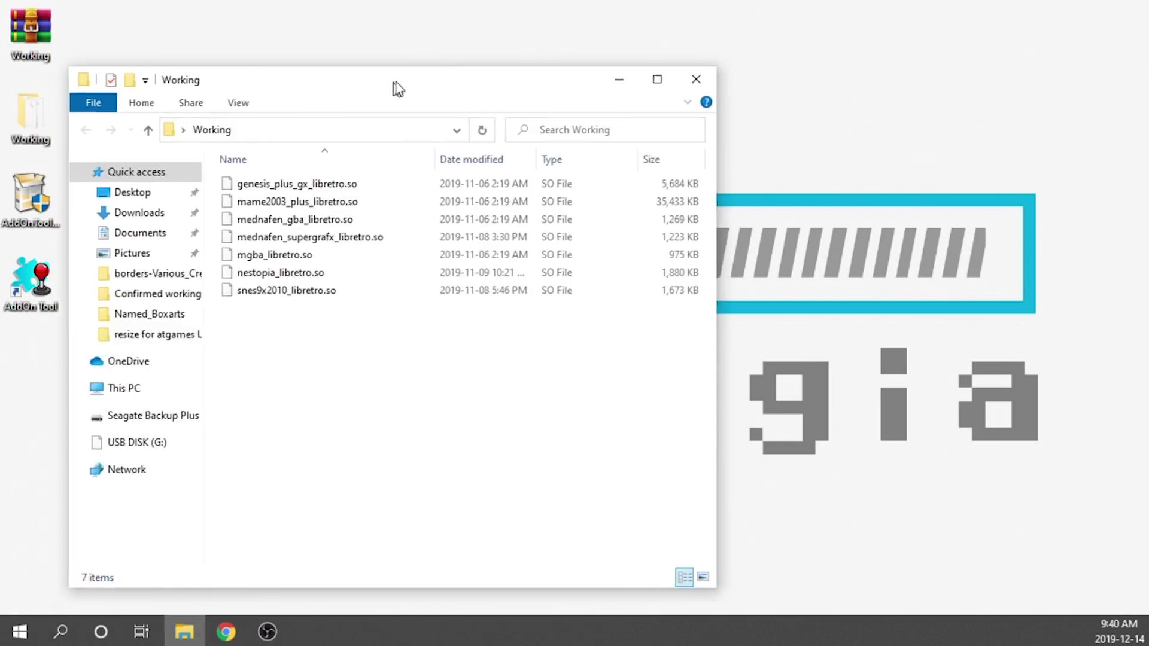
{"action": "left_click_drag", "start_coordinate": [392, 84], "coordinate": [512, 69]}
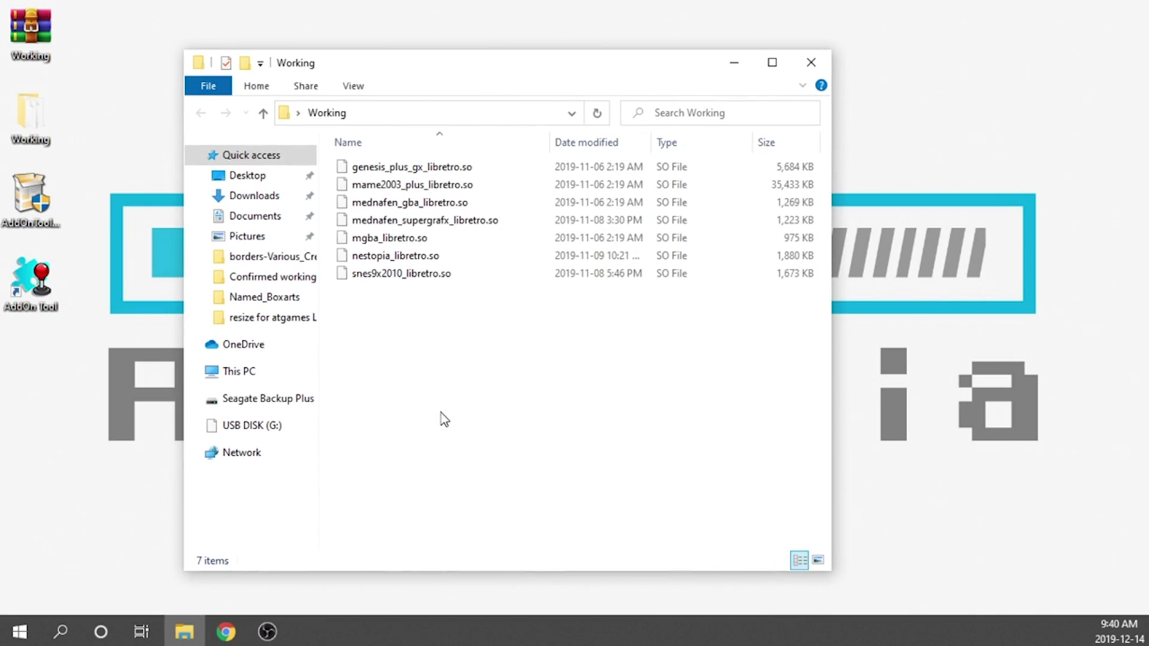
{"action": "left_click_drag", "start_coordinate": [441, 419], "coordinate": [293, 109]}
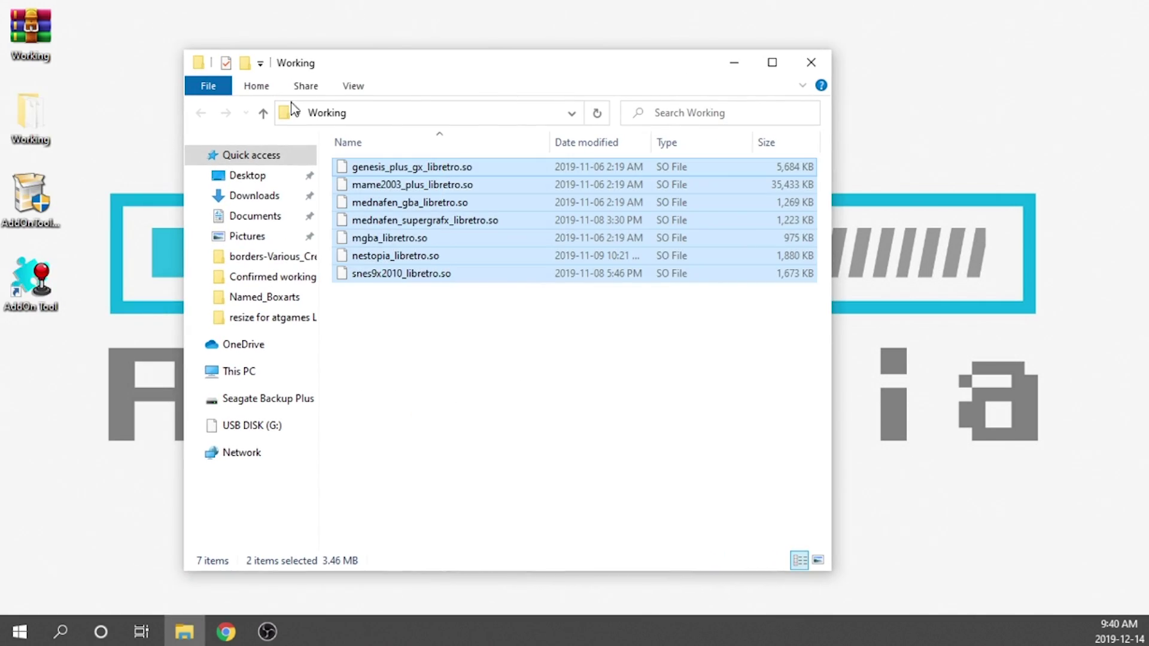
{"action": "left_click", "coordinate": [809, 70]}
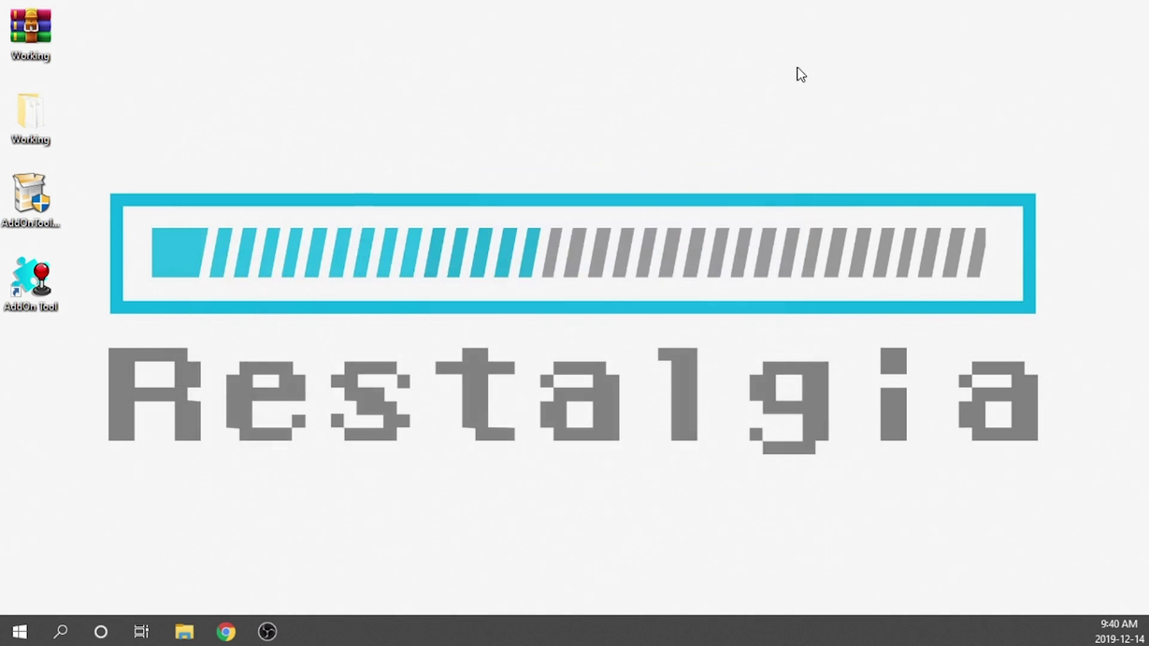
- Delete the Working archive and the extracted Working folder from the desktop
{"action": "left_click_drag", "start_coordinate": [104, 146], "coordinate": [12, 30]}
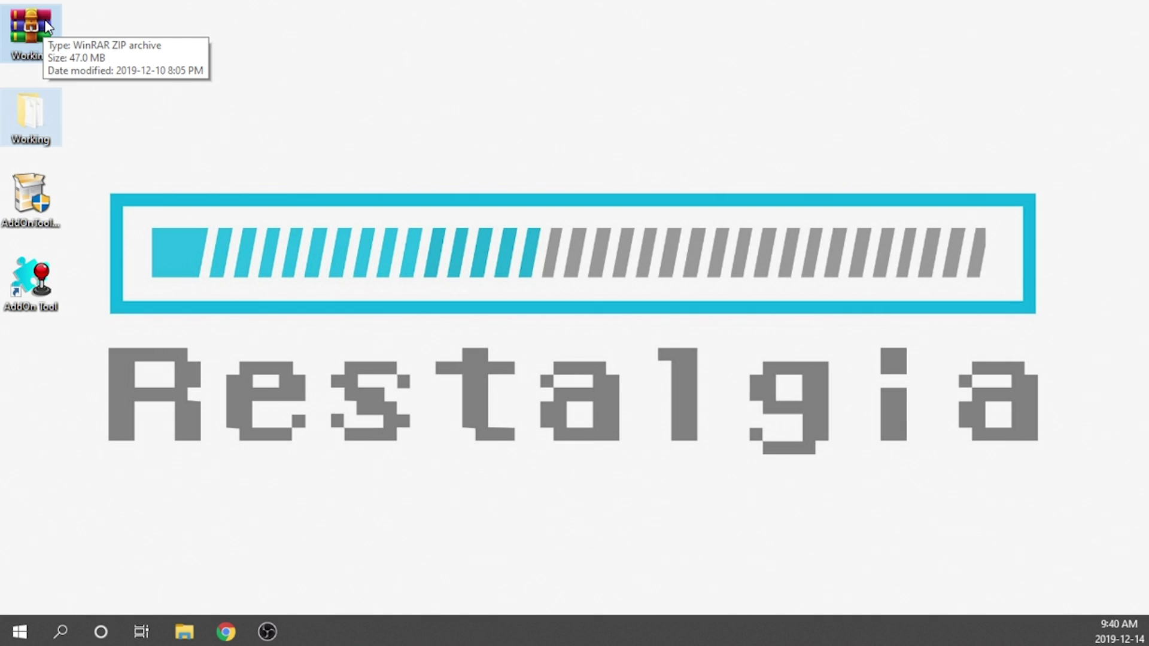
{"action": "key", "text": "Delete"}
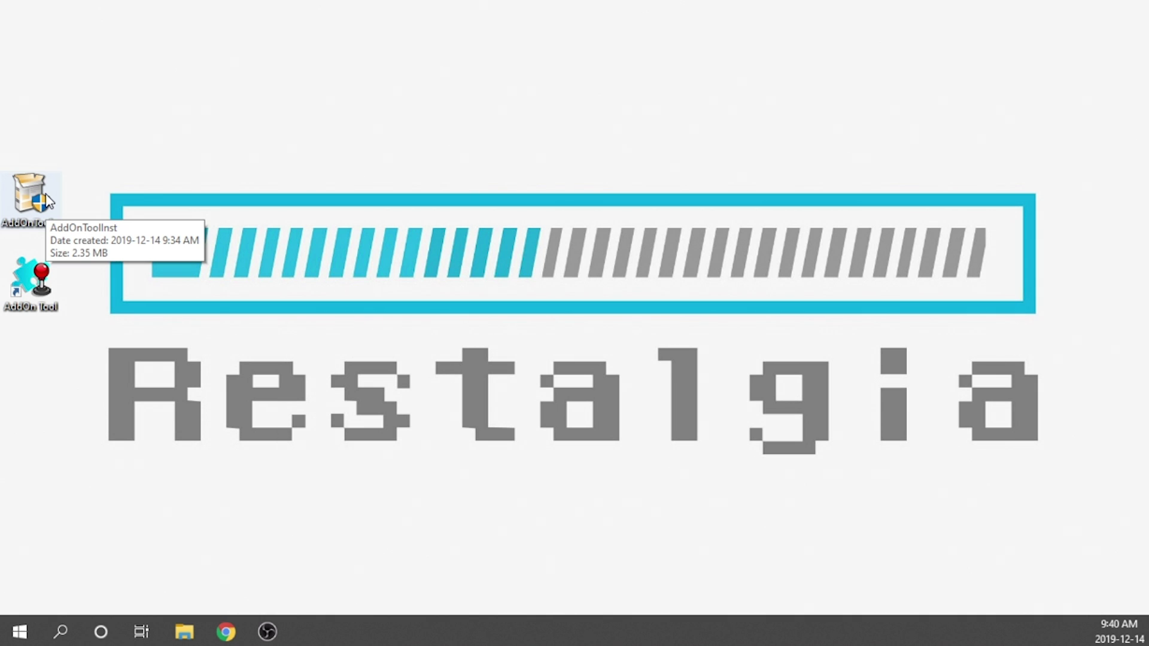
- Launch AddOn Tool, move its window away from the desktop icons, and set the game title to "1944 (Arcade)"
{"action": "double_click", "coordinate": [42, 306]}
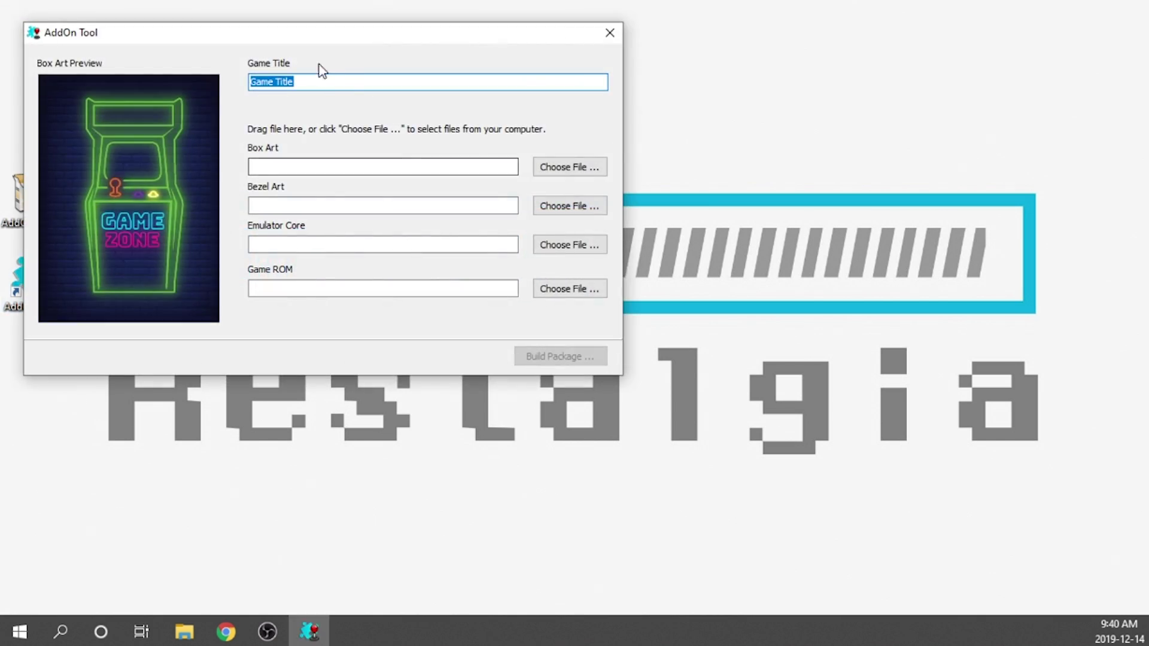
{"action": "left_click_drag", "start_coordinate": [302, 40], "coordinate": [455, 133]}
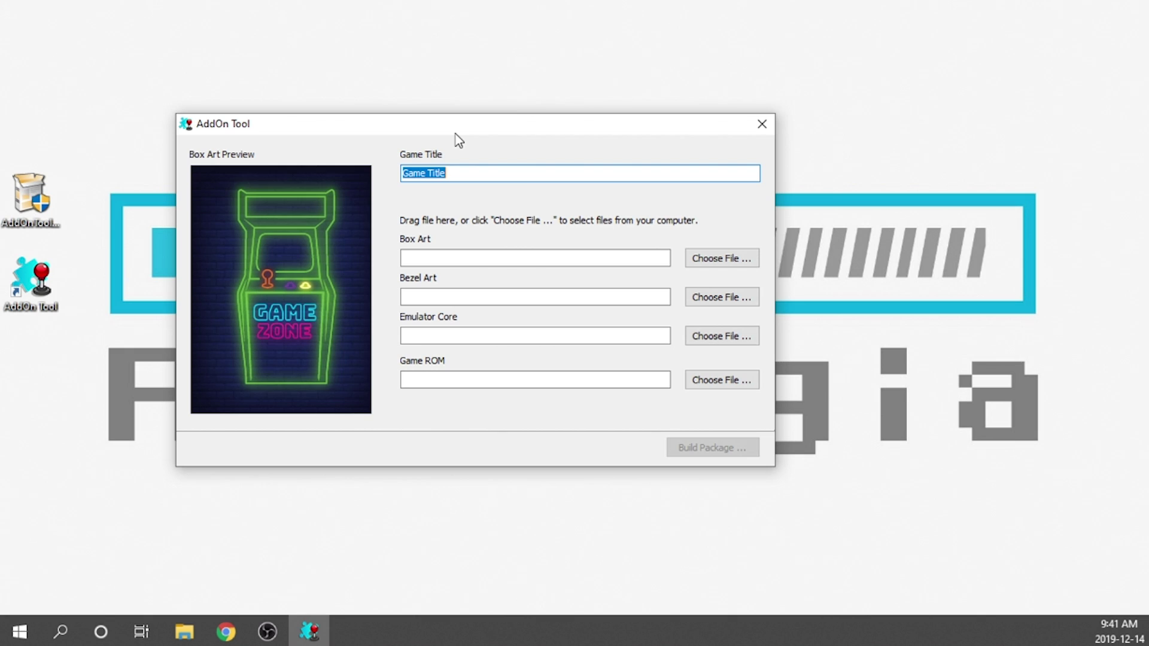
{"action": "type", "text": "1944 (Arcade)"}
- Browse for the box art in the Artwork\MAME\MAME\Named_Boxarts folder on the Seagate Backup Plus Drive (H:)
{"action": "left_click", "coordinate": [714, 260]}
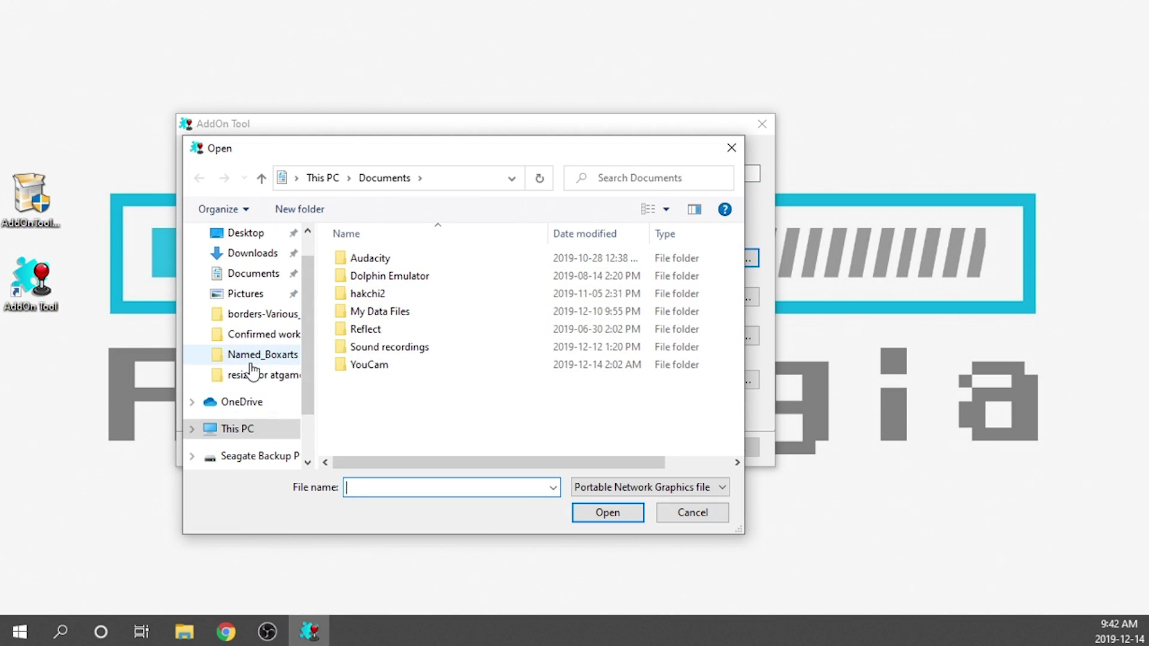
{"action": "scroll", "coordinate": [247, 388], "scroll_direction": "down", "scroll_amount": 1}
{"action": "left_click", "coordinate": [250, 393]}
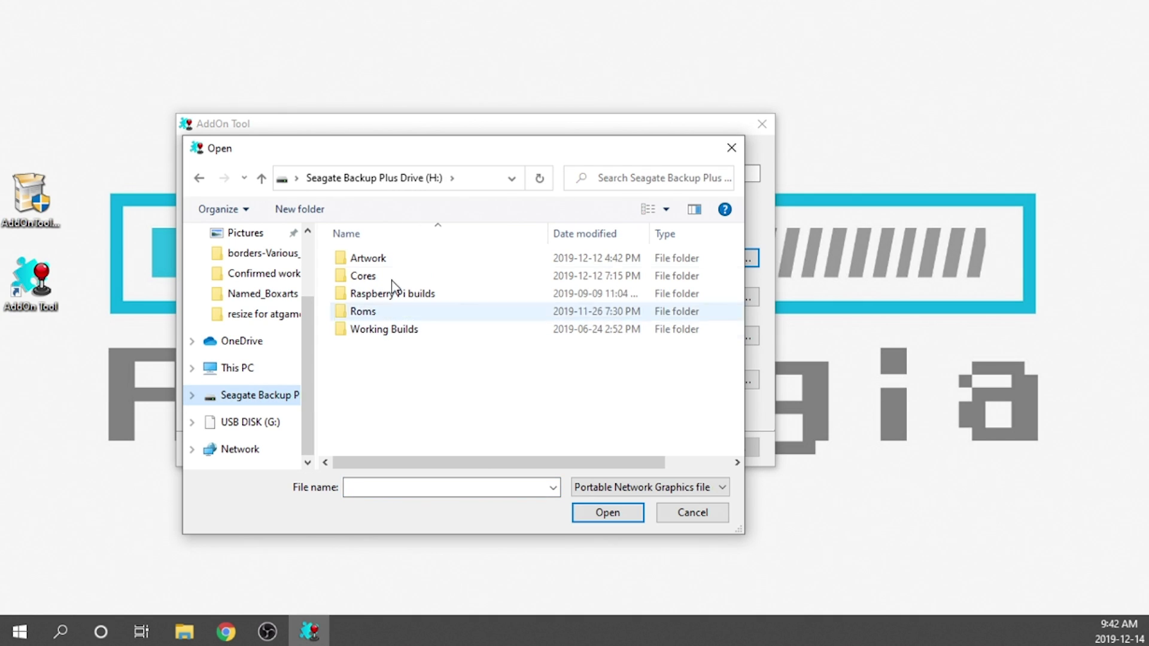
{"action": "double_click", "coordinate": [389, 262]}
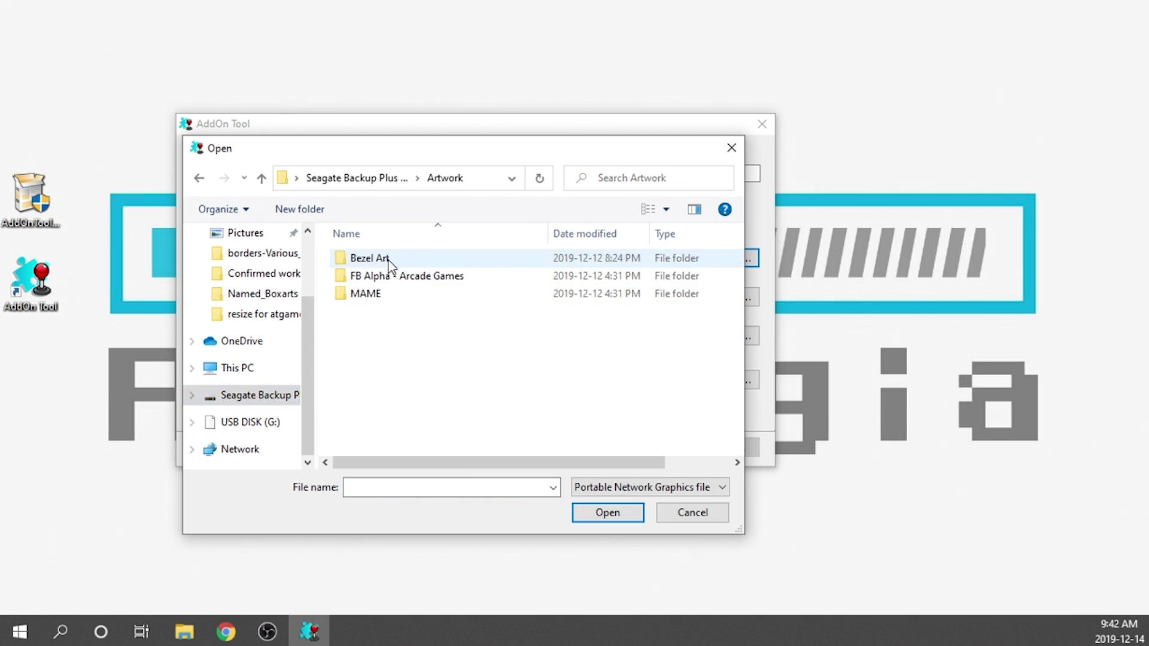
{"action": "double_click", "coordinate": [381, 294]}
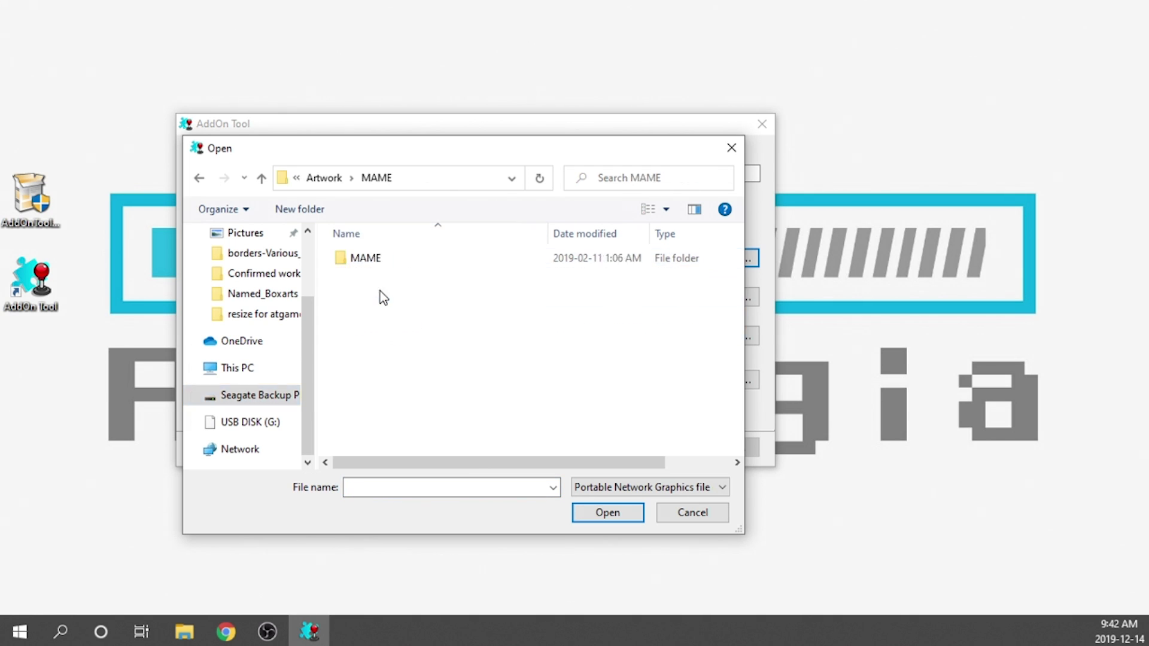
{"action": "double_click", "coordinate": [380, 259]}
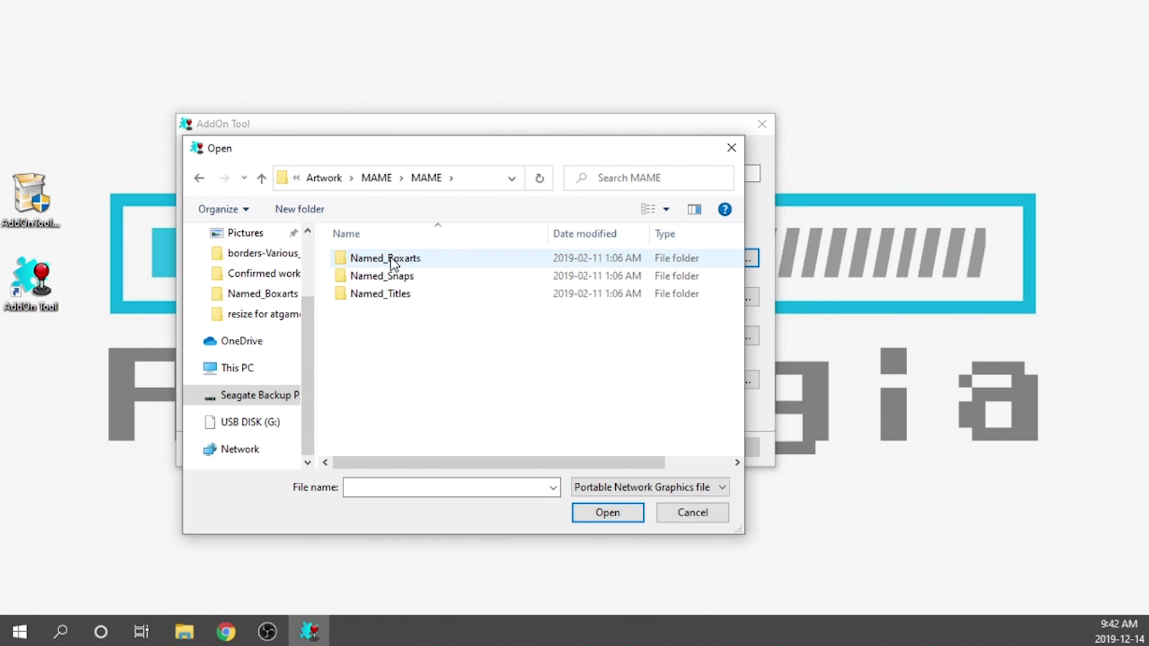
{"action": "left_click", "coordinate": [396, 262]}
{"action": "double_click", "coordinate": [396, 264]}
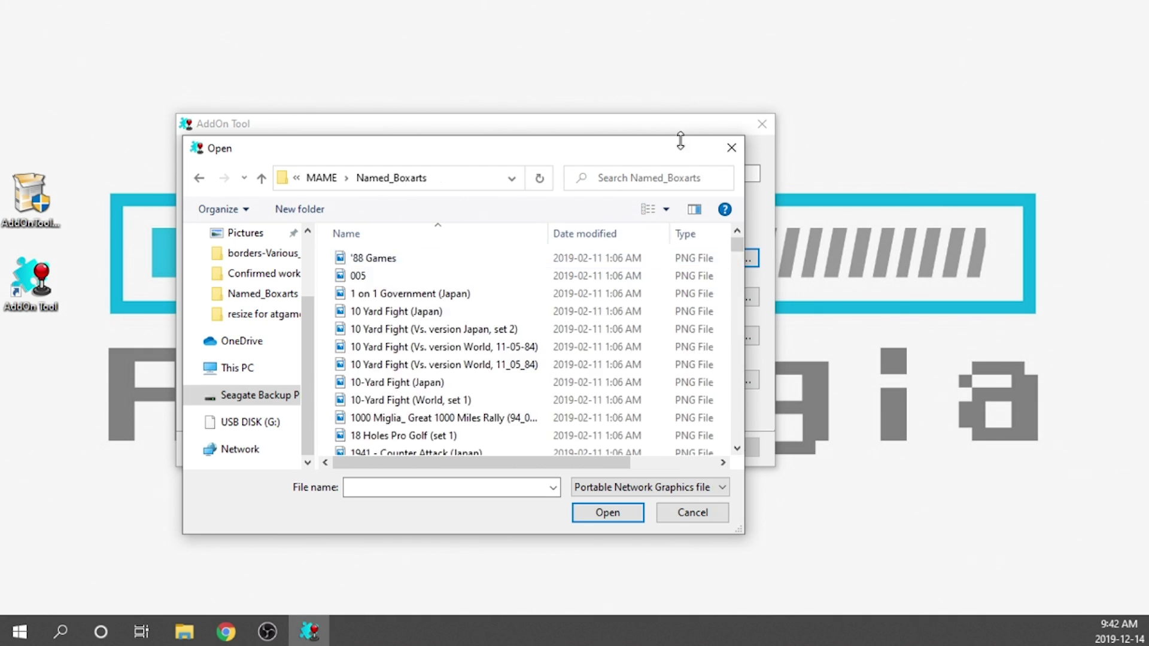
- Show the box art files with thumbnails and choose "1944_ The Loop Master (US 000620)" as the box art
{"action": "left_click", "coordinate": [648, 209]}
{"action": "scroll", "coordinate": [475, 335], "scroll_direction": "down", "scroll_amount": 15}
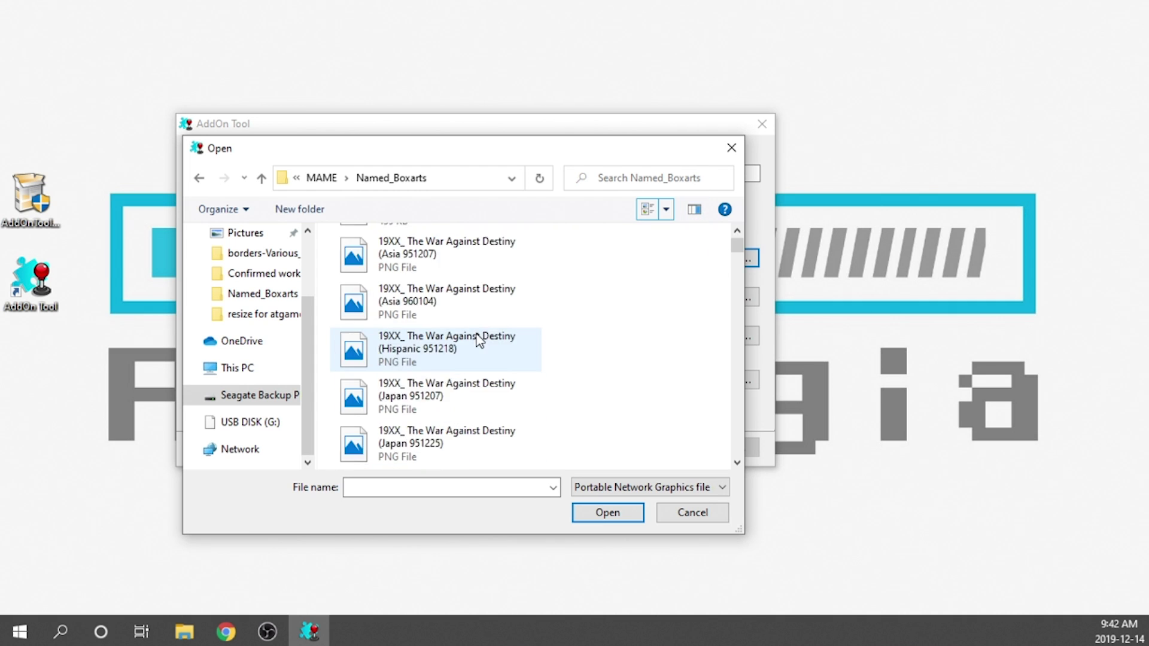
{"action": "scroll", "coordinate": [479, 336], "scroll_direction": "down", "scroll_amount": 3}
{"action": "scroll", "coordinate": [478, 332], "scroll_direction": "up", "scroll_amount": 3}
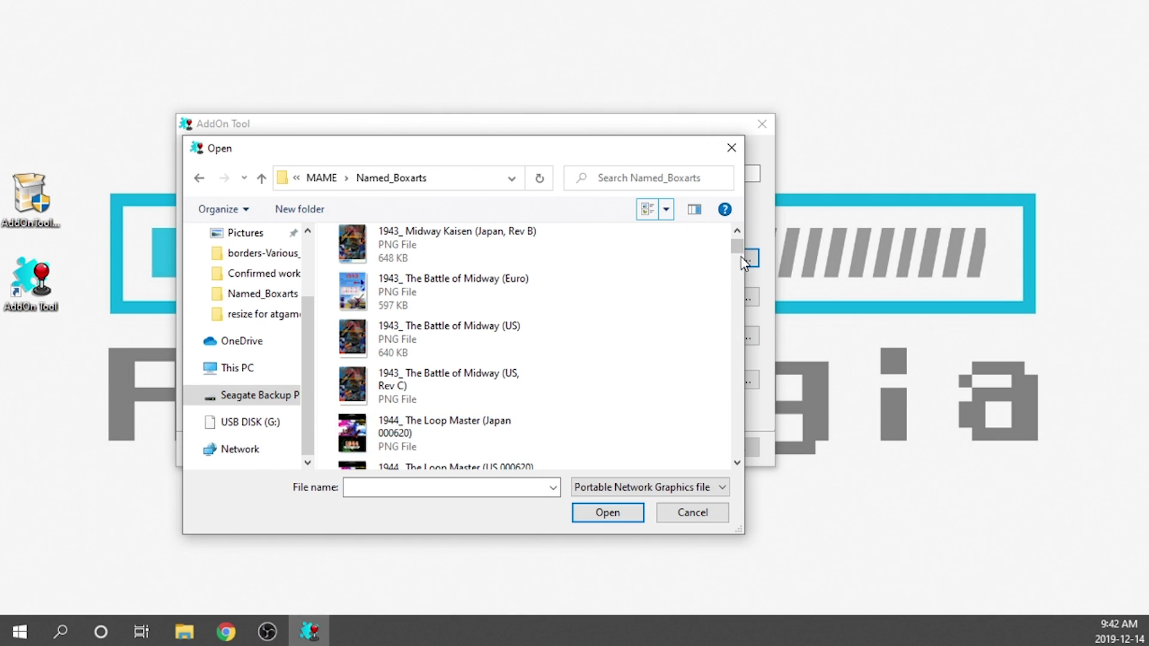
{"action": "left_click_drag", "start_coordinate": [736, 246], "coordinate": [738, 254]}
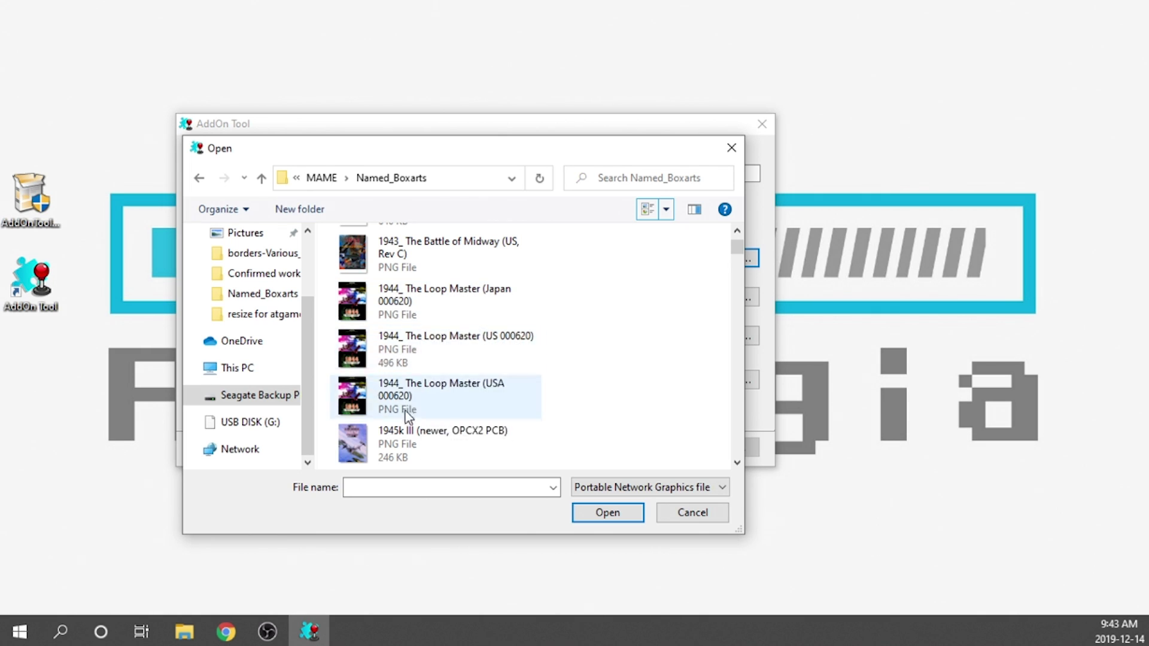
{"action": "left_click", "coordinate": [424, 360]}
{"action": "double_click", "coordinate": [424, 360]}
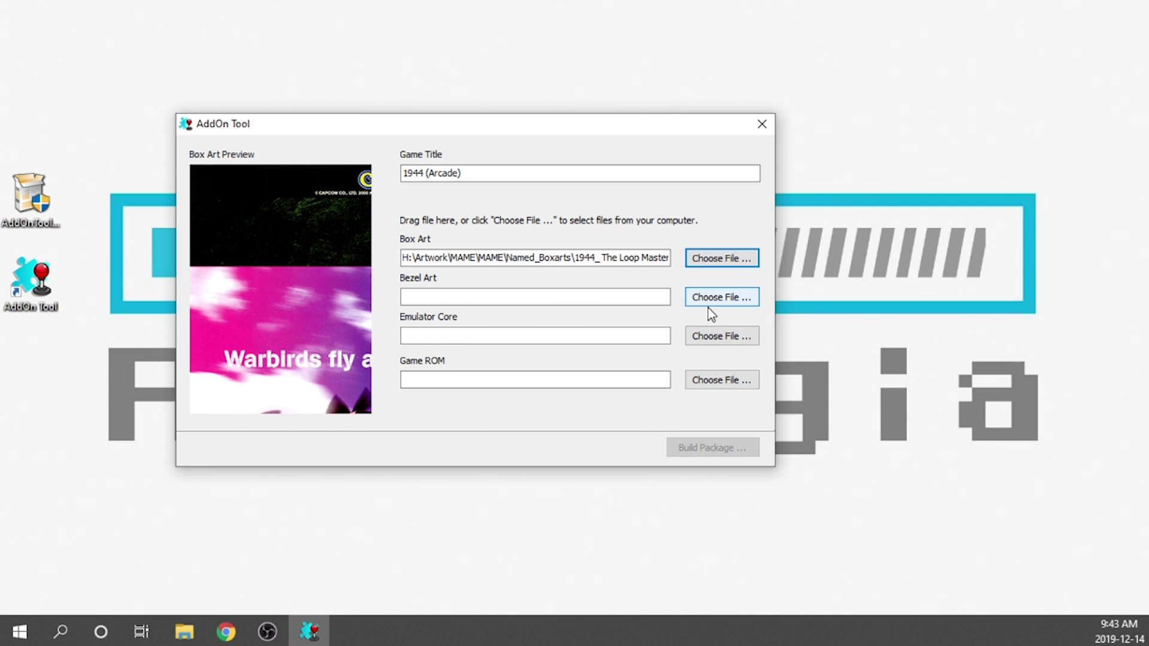
- Set the bezel art to the 1944 PNG from the Artwork\Bezel Art\resize for atgames LU folder
{"action": "left_click", "coordinate": [721, 297]}
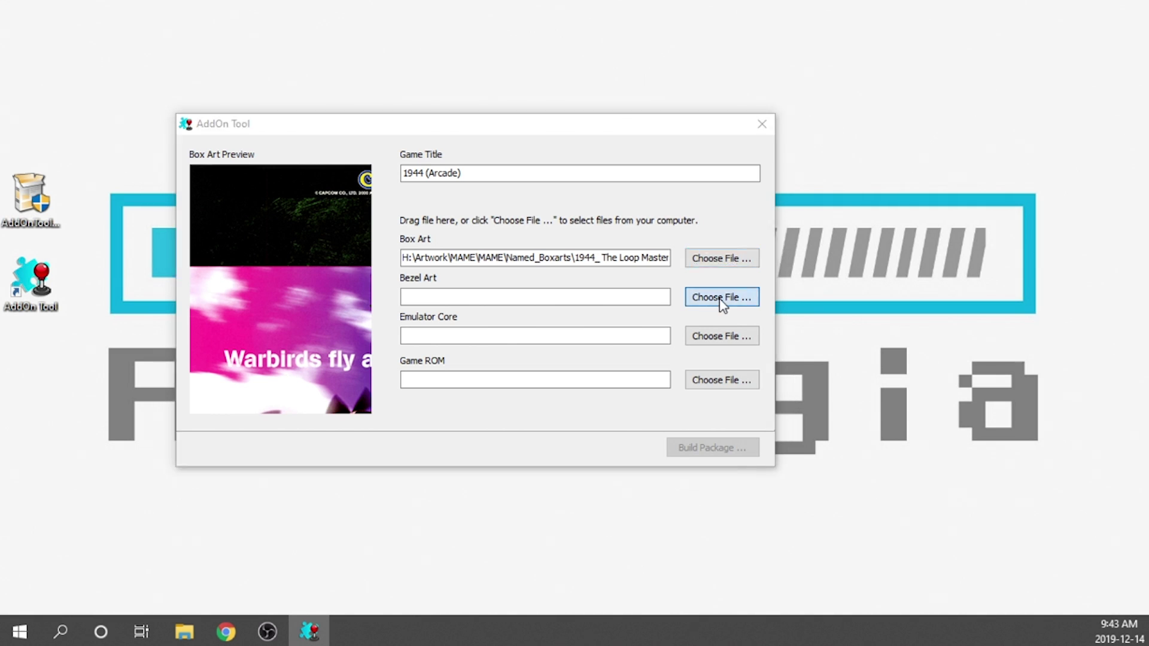
{"action": "scroll", "coordinate": [469, 379], "scroll_direction": "down", "scroll_amount": 1}
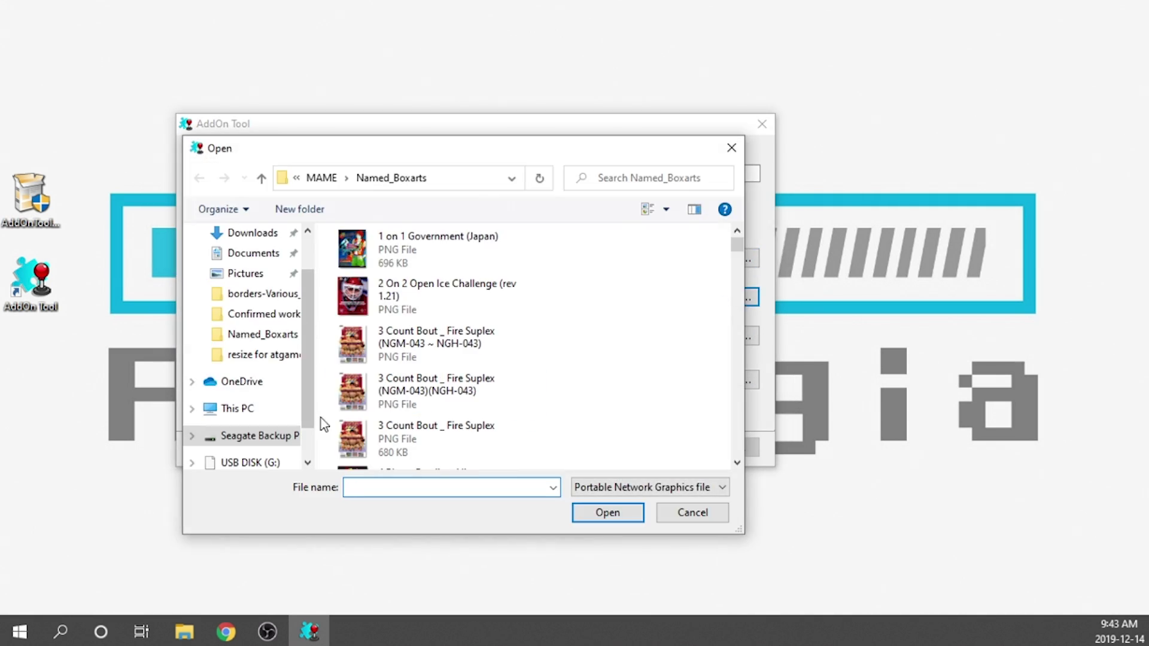
{"action": "left_click", "coordinate": [321, 178]}
{"action": "left_click", "coordinate": [326, 178]}
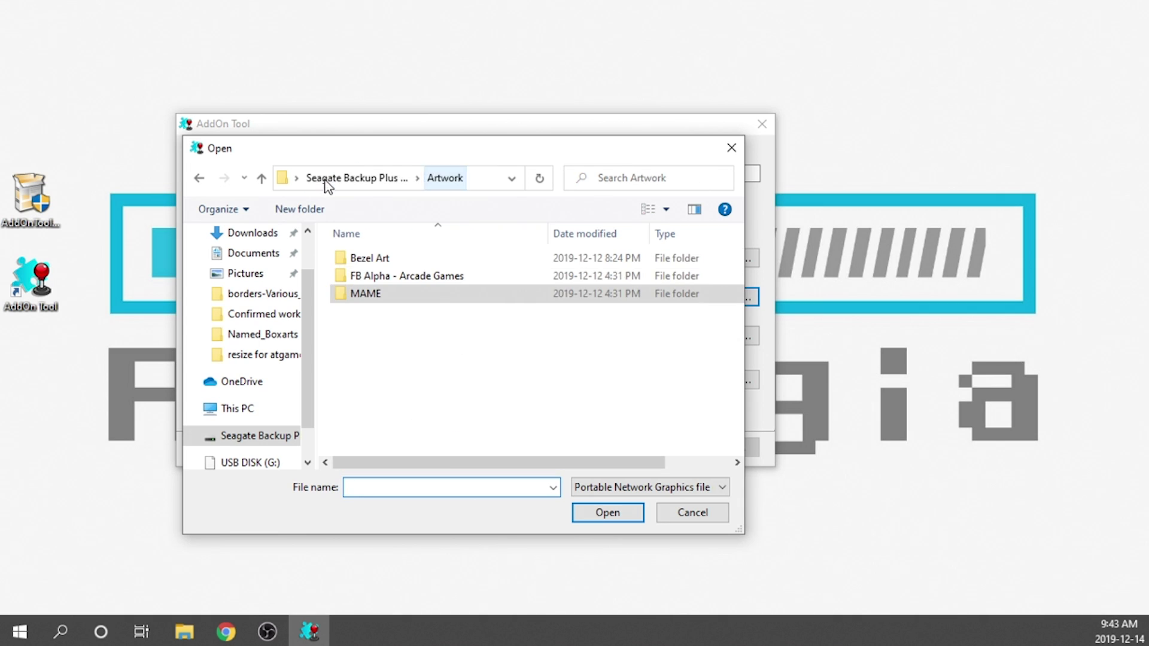
{"action": "double_click", "coordinate": [390, 258]}
{"action": "double_click", "coordinate": [390, 312]}
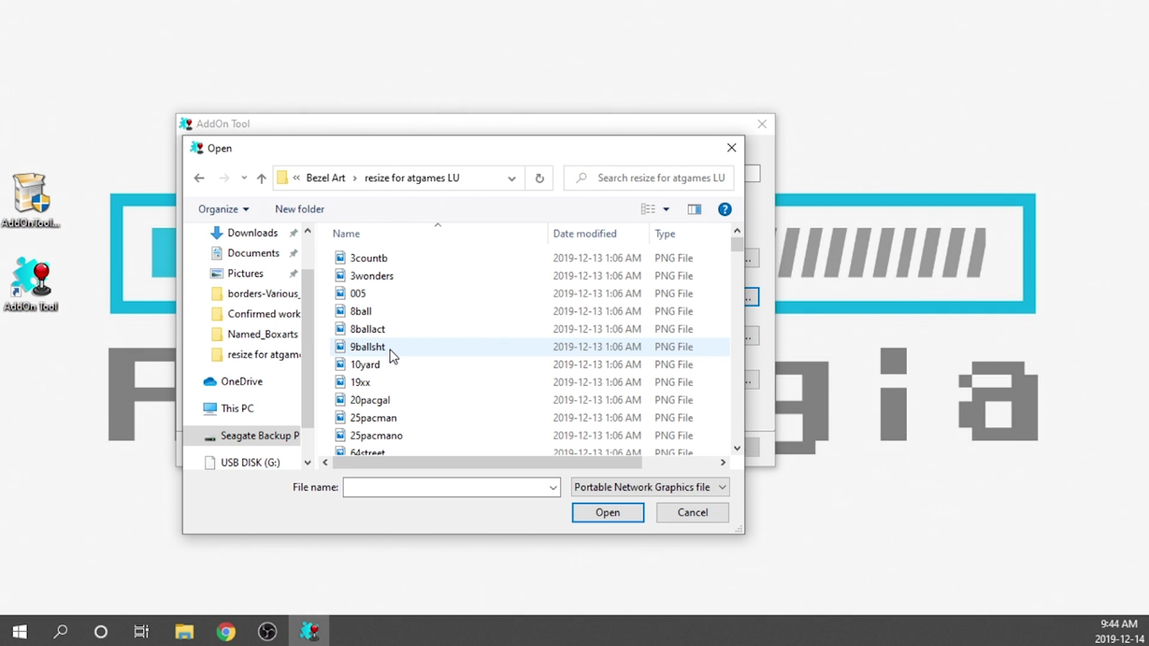
{"action": "scroll", "coordinate": [403, 357], "scroll_direction": "down", "scroll_amount": 3}
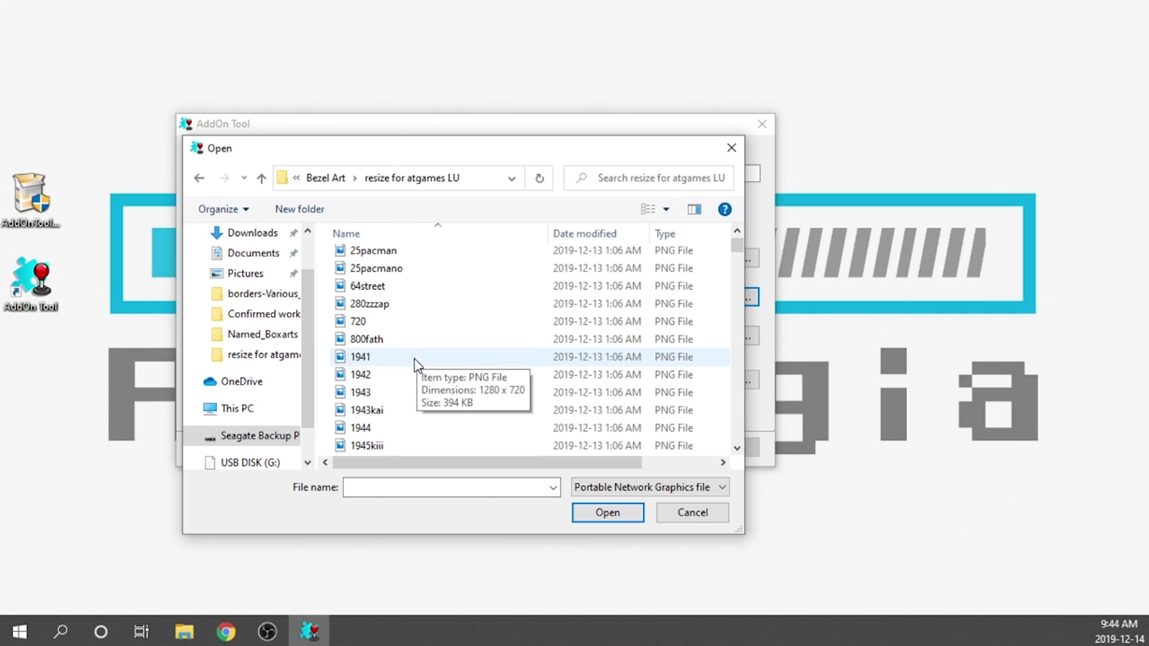
{"action": "left_click", "coordinate": [383, 430]}
{"action": "double_click", "coordinate": [383, 429]}
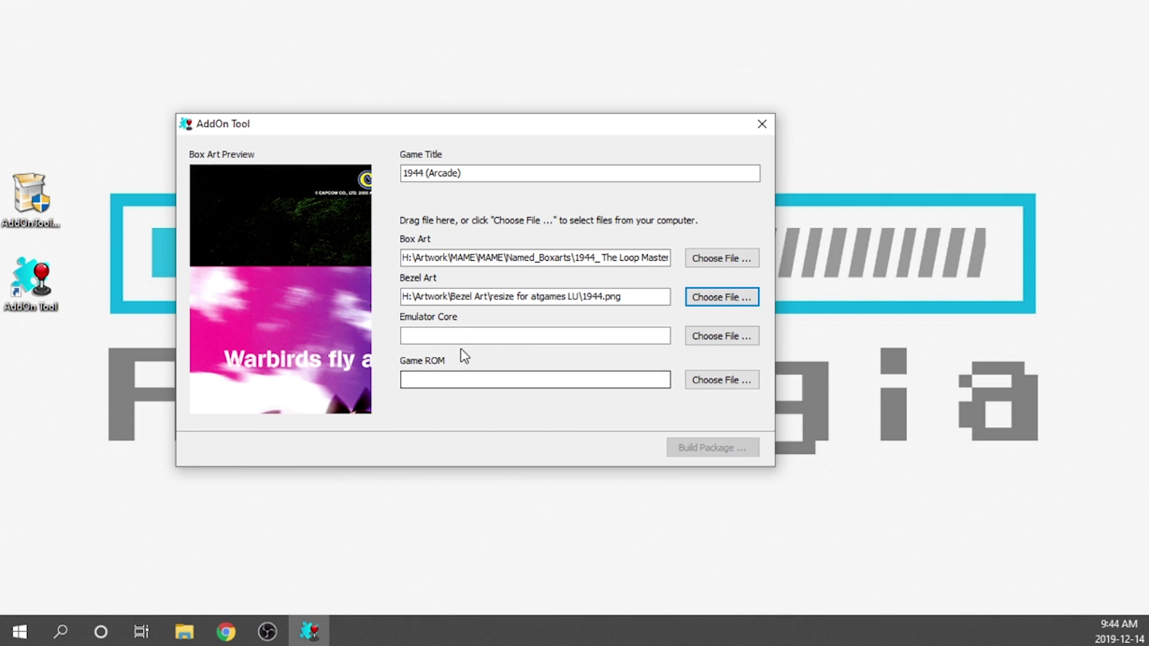
- Set the emulator core to mame2010_libretro.so from the Cores\atGames Cores\Confirmed working folder on drive H:
{"action": "left_click", "coordinate": [735, 337]}
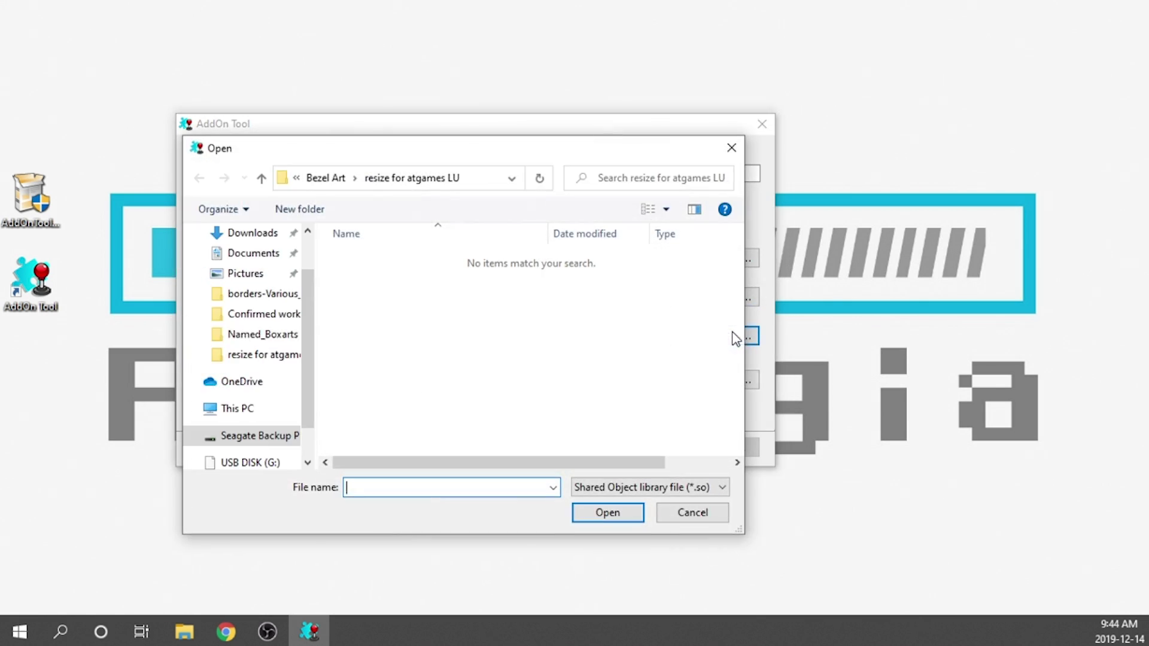
{"action": "scroll", "coordinate": [232, 317], "scroll_direction": "up", "scroll_amount": 1}
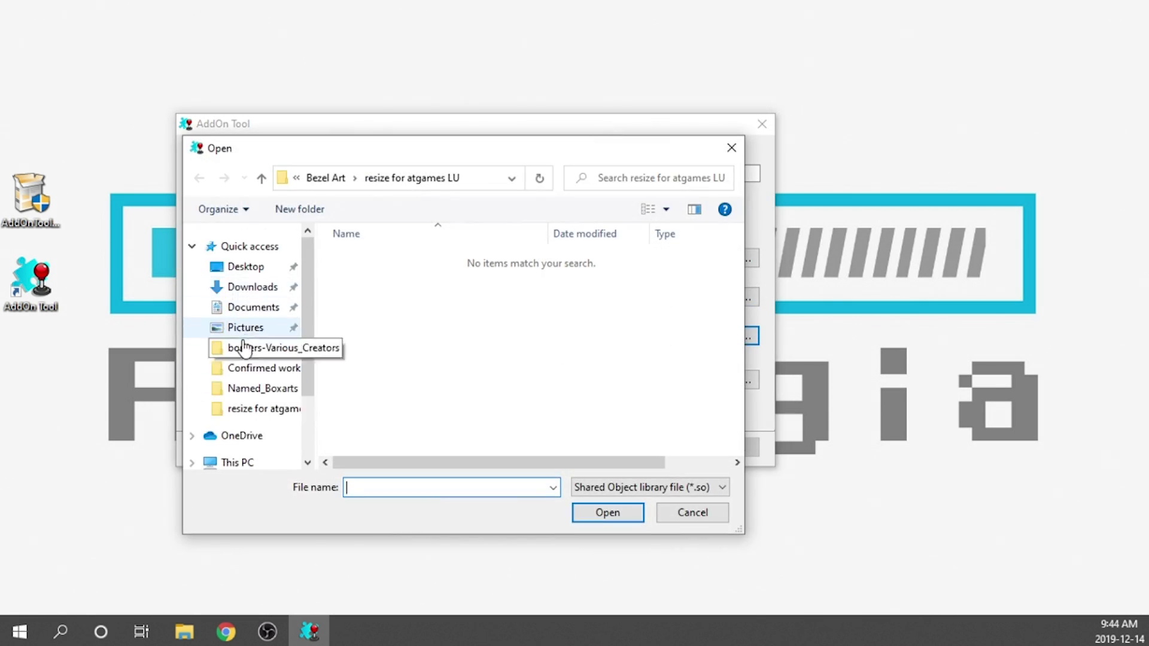
{"action": "scroll", "coordinate": [239, 377], "scroll_direction": "down", "scroll_amount": 2}
{"action": "left_click", "coordinate": [265, 396]}
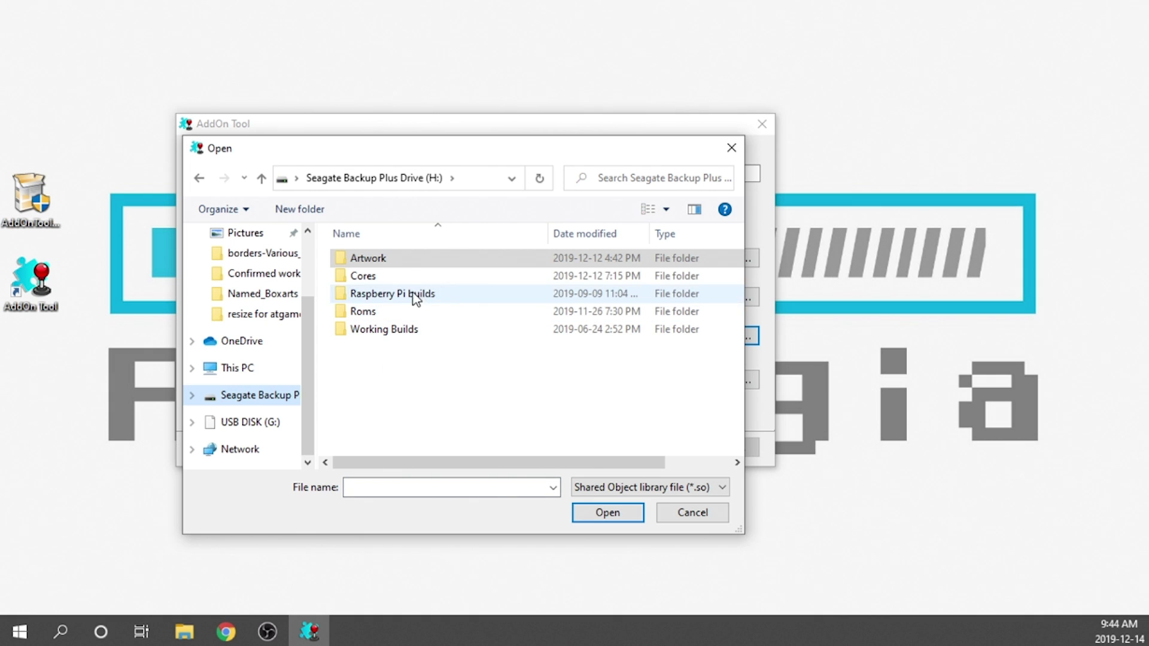
{"action": "double_click", "coordinate": [386, 275]}
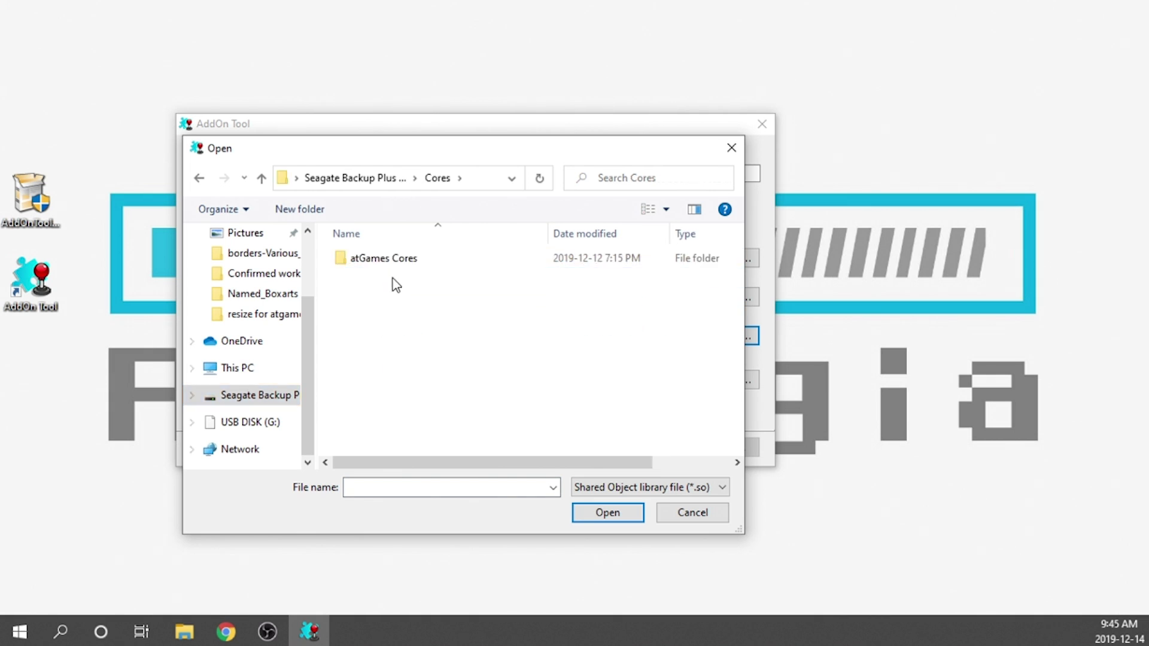
{"action": "double_click", "coordinate": [390, 259]}
{"action": "double_click", "coordinate": [390, 261]}
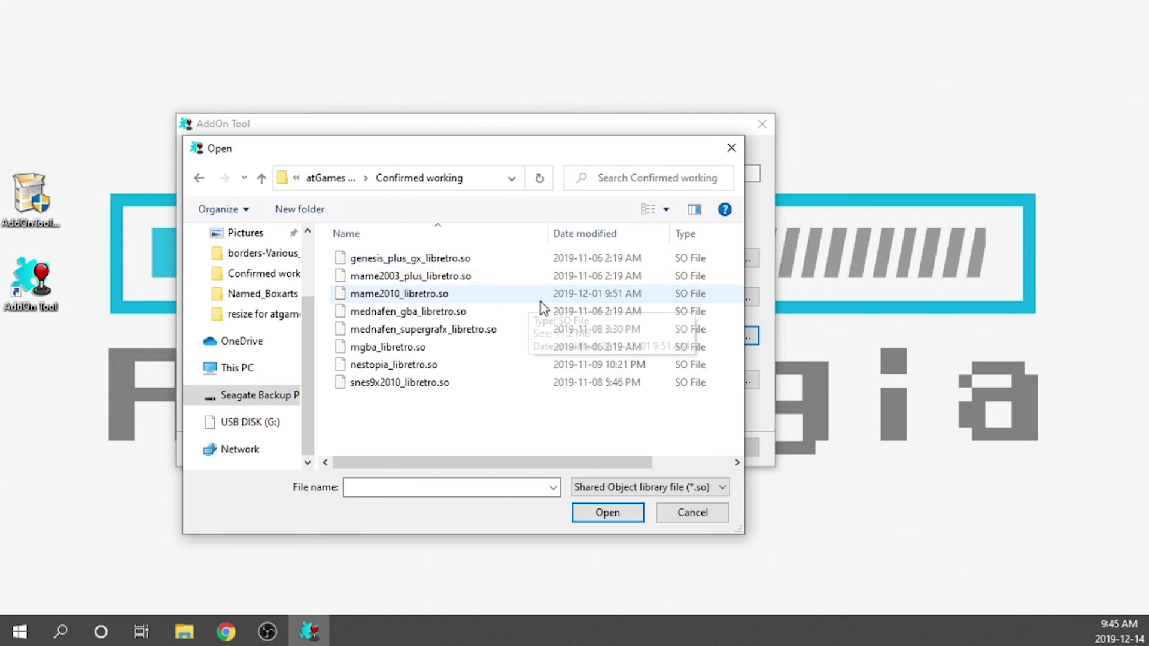
{"action": "left_click", "coordinate": [397, 300]}
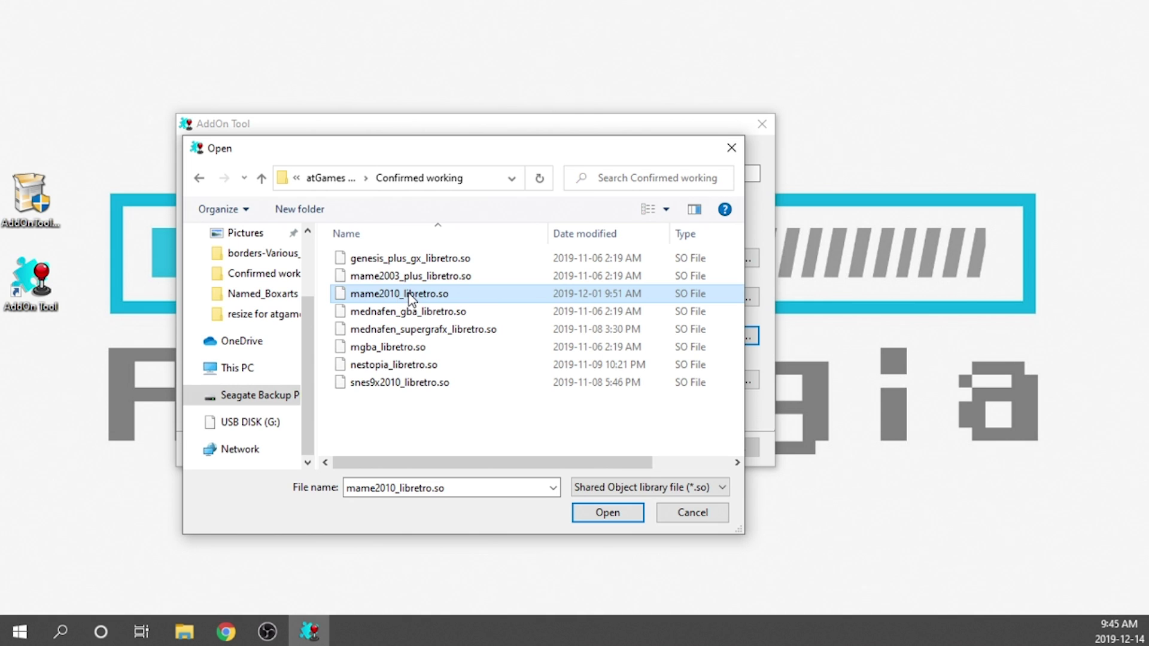
{"action": "double_click", "coordinate": [409, 302]}
- Browse for the game ROM in the Arcade Pack's MAME (mame-libretro) folder under Roms\Arcade, and list files of any type
{"action": "left_click", "coordinate": [706, 381]}
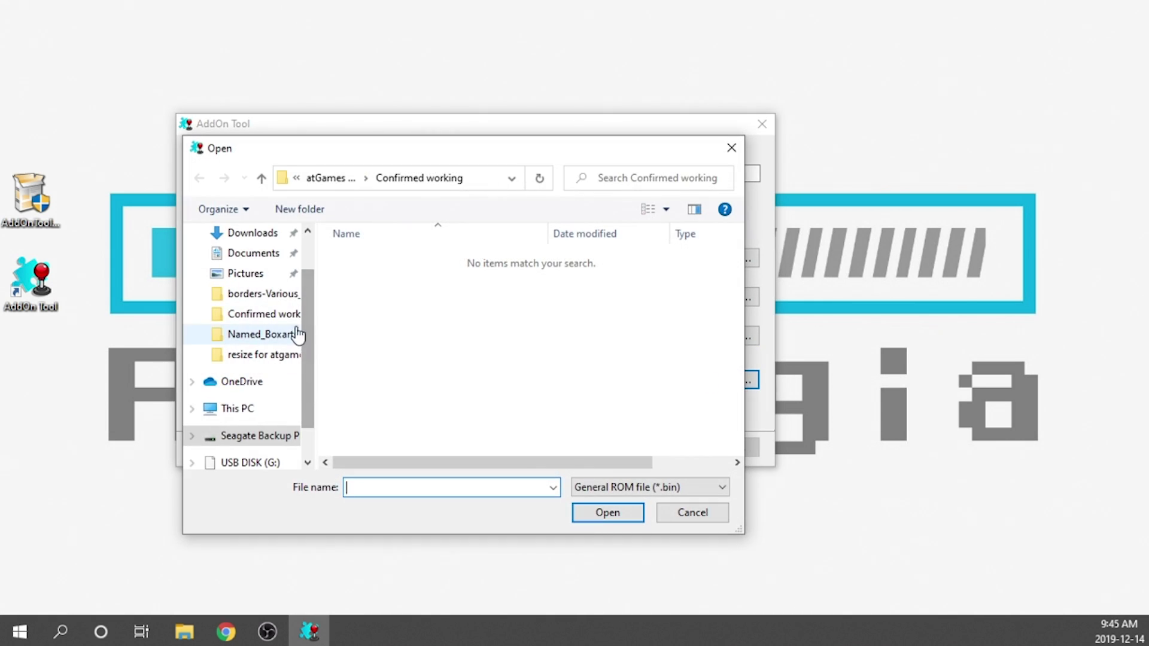
{"action": "left_click", "coordinate": [281, 436]}
{"action": "double_click", "coordinate": [369, 313]}
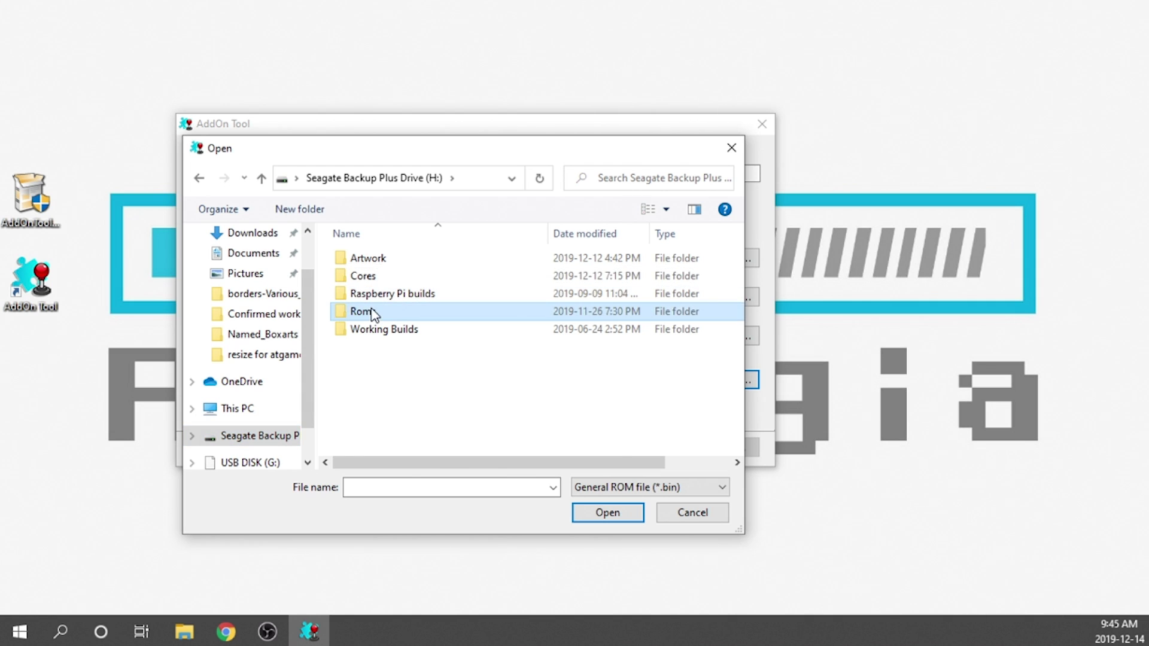
{"action": "double_click", "coordinate": [386, 279]}
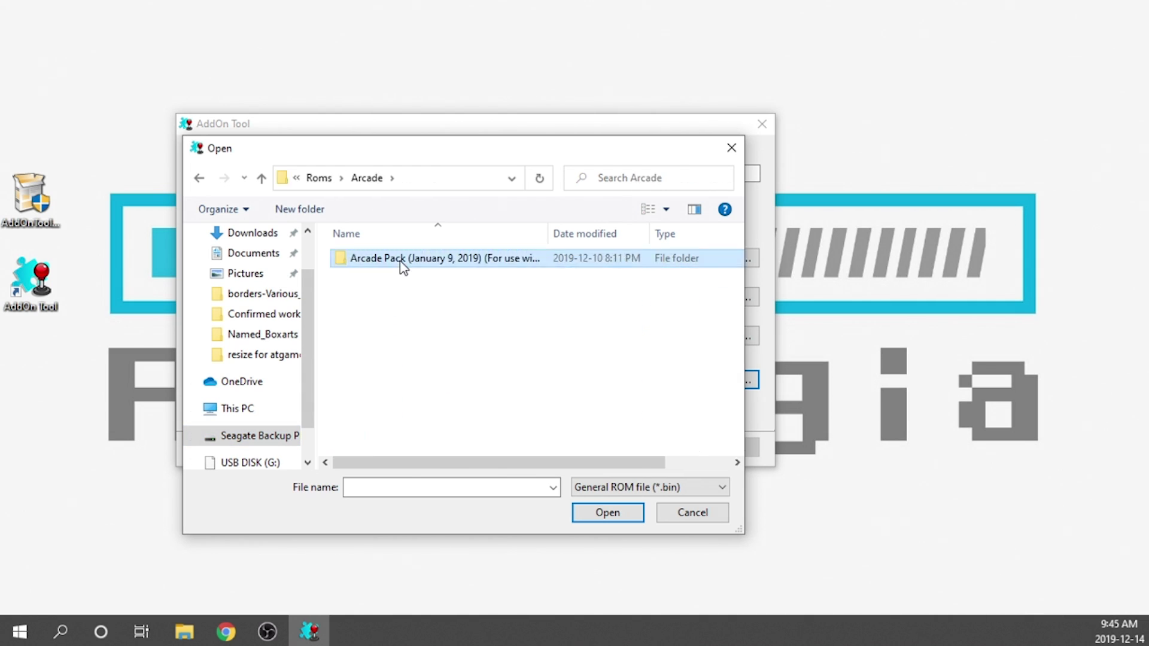
{"action": "double_click", "coordinate": [389, 258]}
{"action": "double_click", "coordinate": [400, 261]}
{"action": "double_click", "coordinate": [389, 276]}
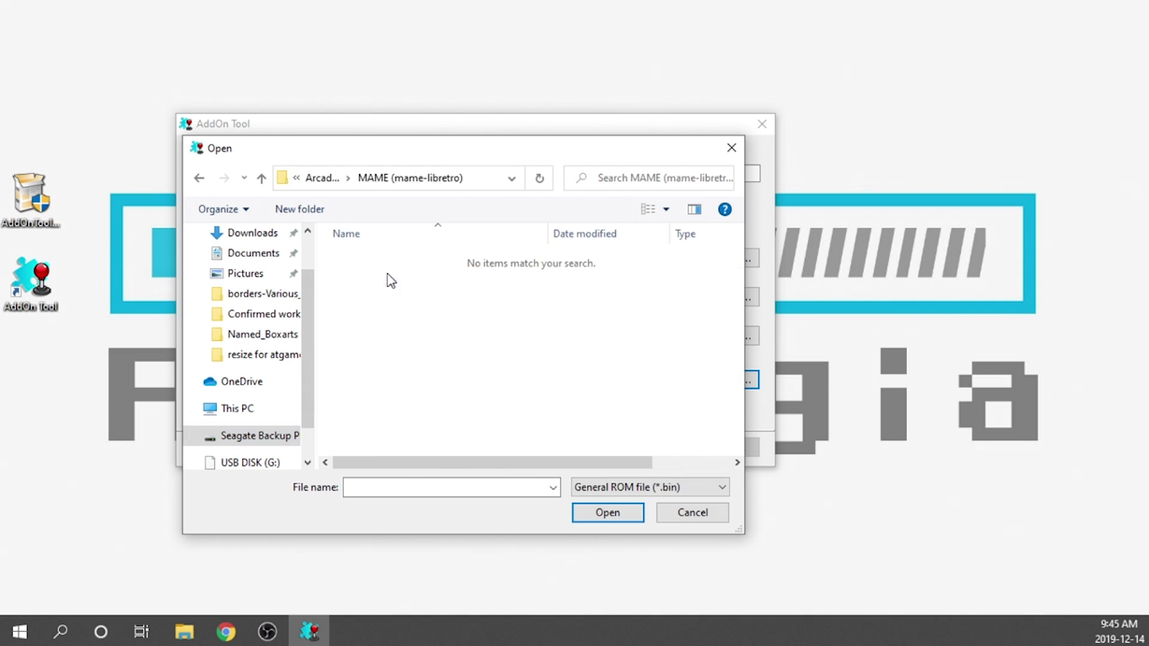
{"action": "left_click", "coordinate": [649, 486]}
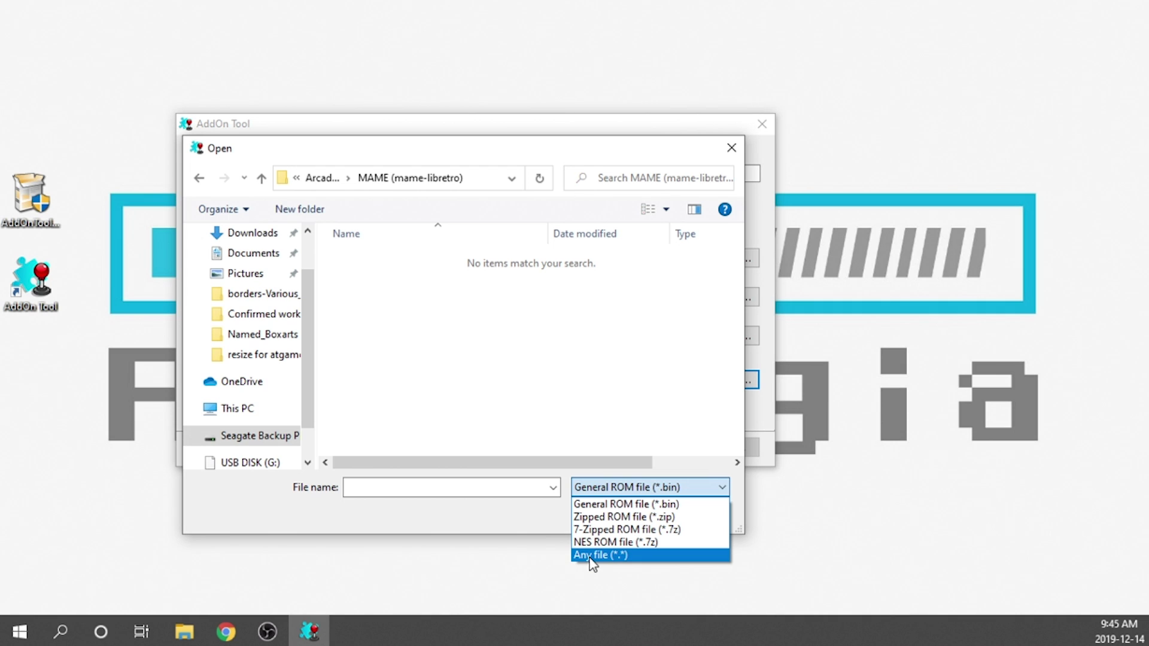
{"action": "left_click", "coordinate": [592, 555]}
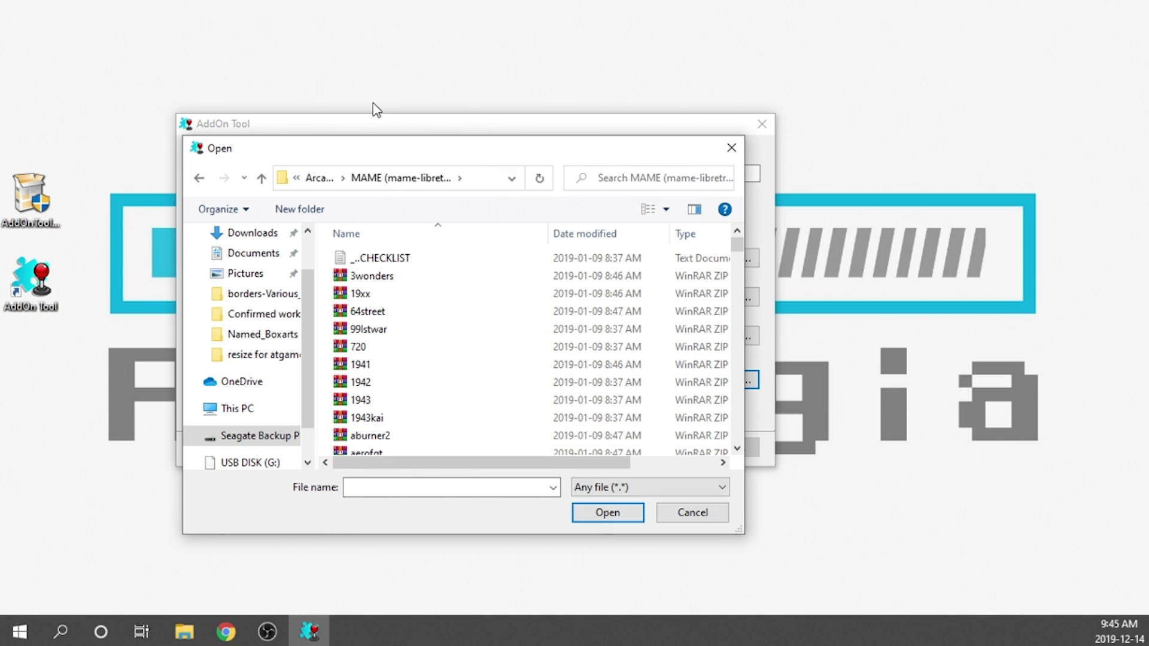
- Choose the 1944 zip from the Arcade Pack's FinalBurn Alpha (fba) folder as the game ROM
{"action": "left_click", "coordinate": [321, 175]}
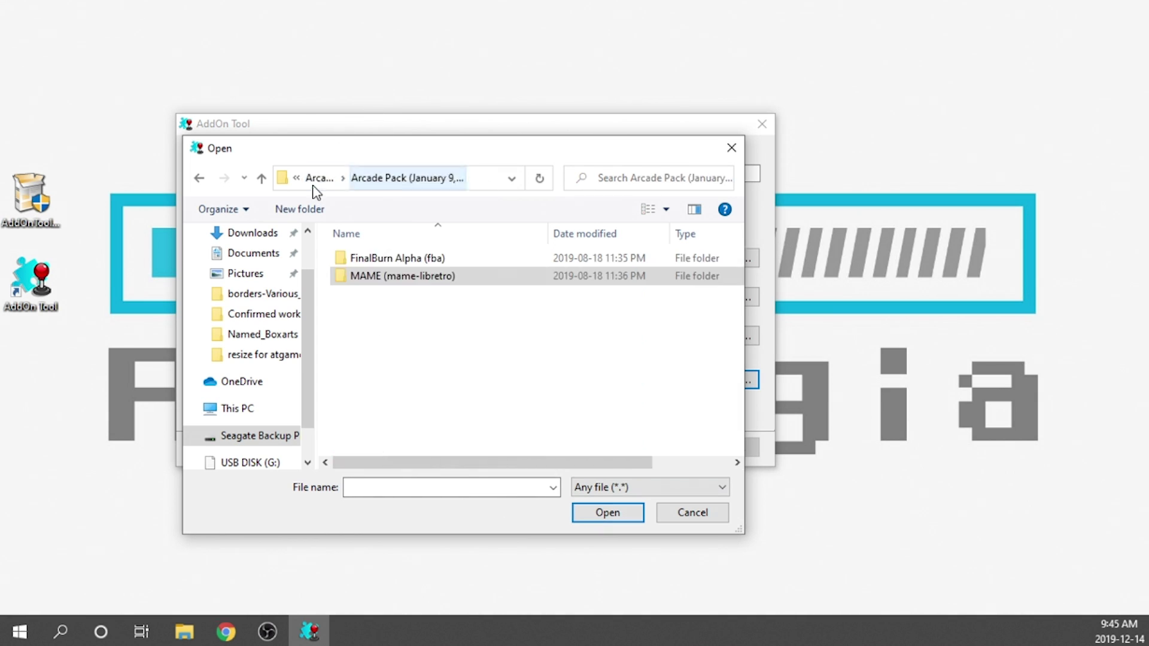
{"action": "double_click", "coordinate": [383, 258]}
{"action": "left_click", "coordinate": [377, 276]}
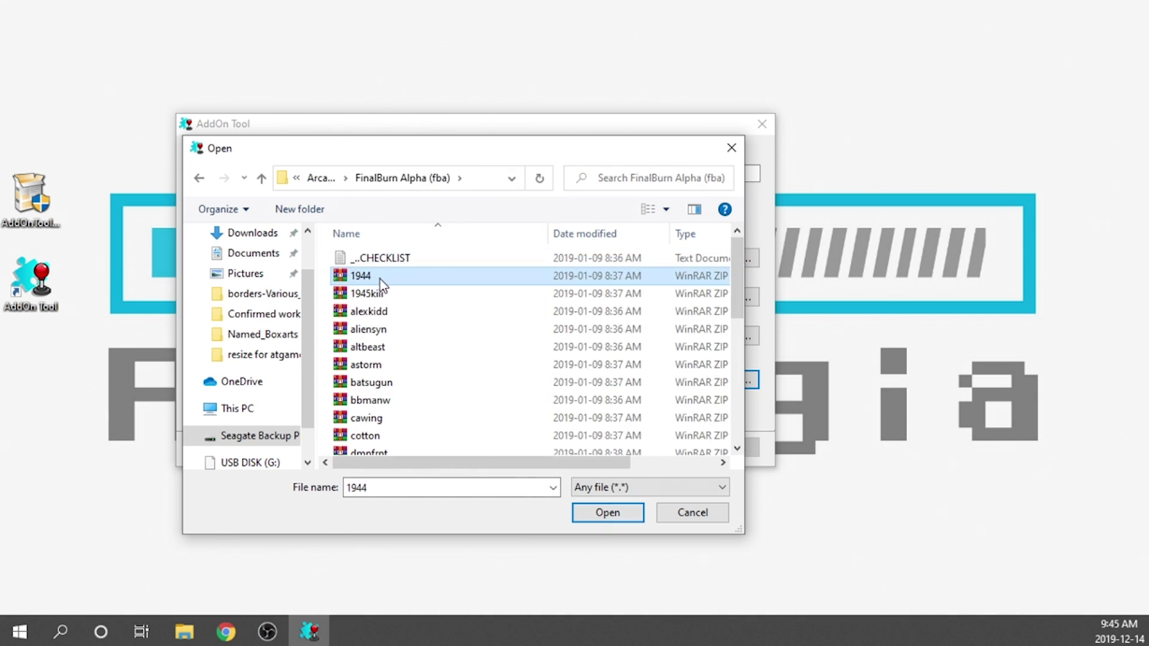
{"action": "double_click", "coordinate": [377, 276]}
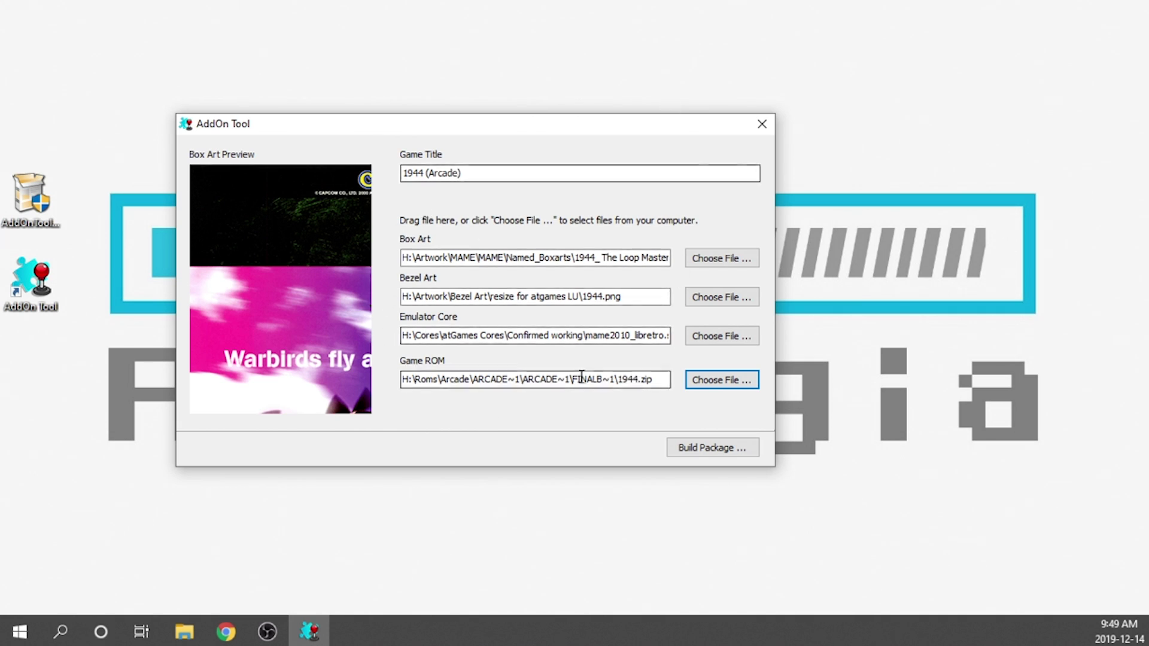
- Build the package as "AddOn_1944 (Arcade)" in UCE format on USB DISK (G:), and dismiss the completion message
{"action": "left_click", "coordinate": [701, 453]}
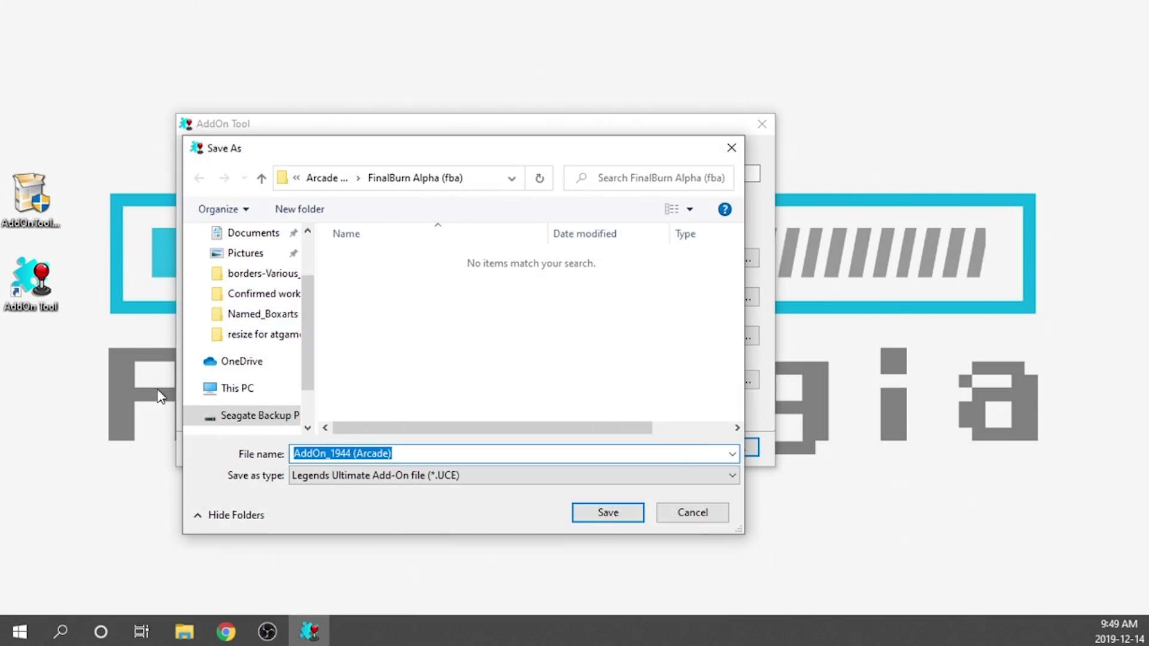
{"action": "scroll", "coordinate": [254, 329], "scroll_direction": "down", "scroll_amount": 1}
{"action": "left_click", "coordinate": [250, 386]}
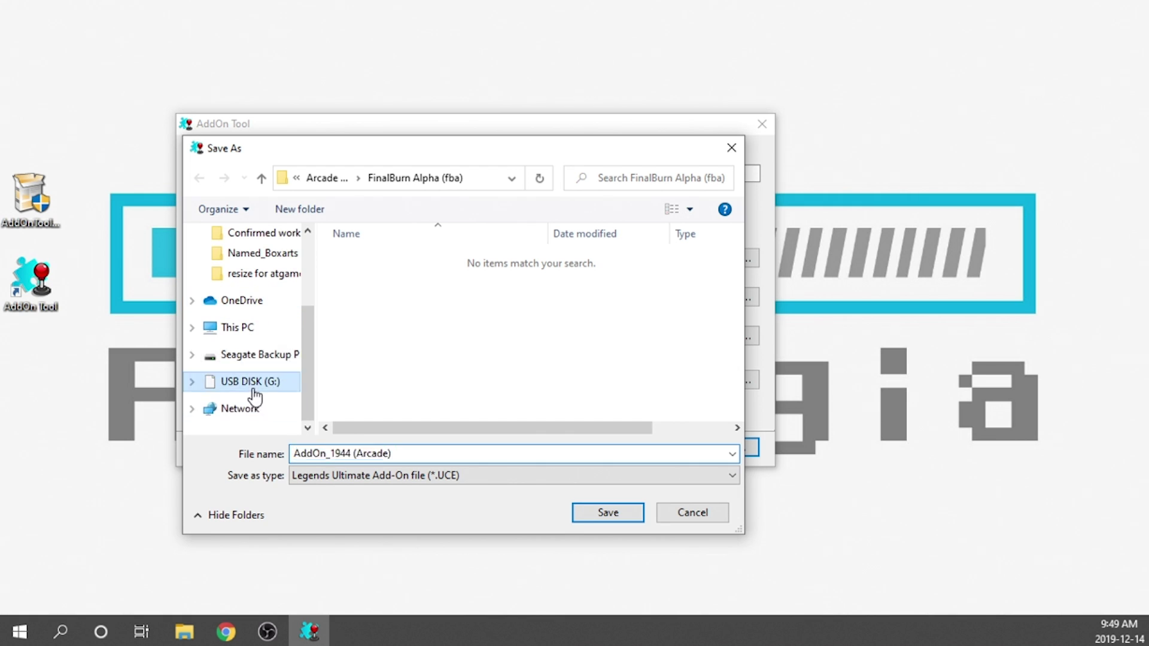
{"action": "left_click", "coordinate": [598, 518]}
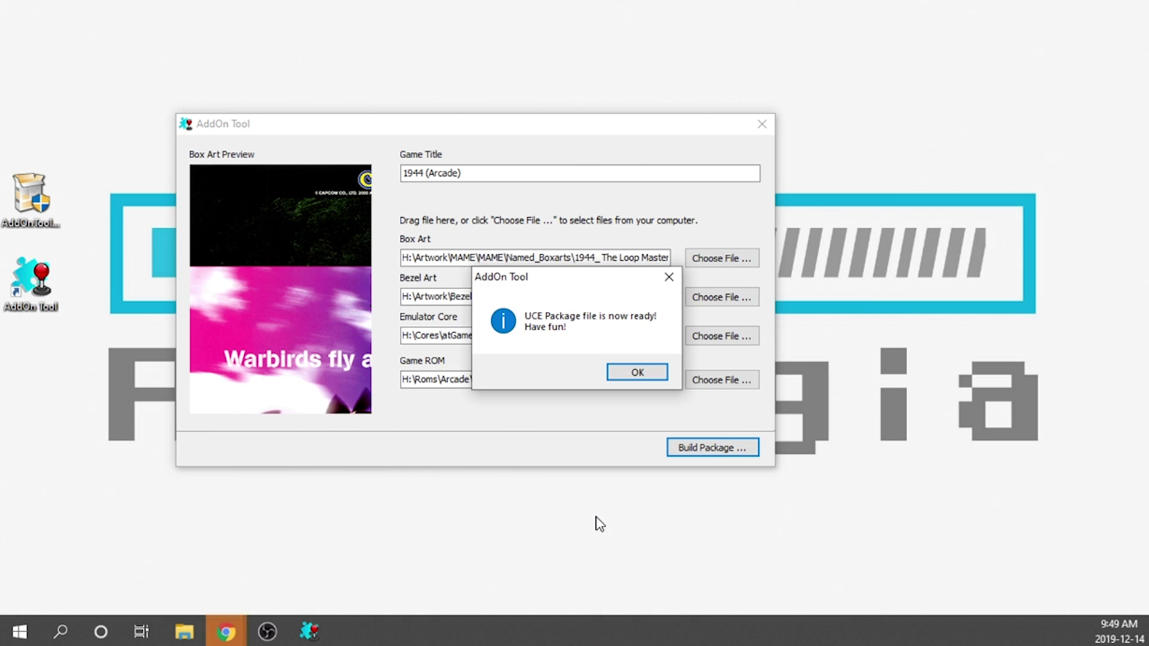
{"action": "left_click", "coordinate": [649, 373]}
- Open USB DISK (G:) in File Explorer to check the built package file
{"action": "left_click", "coordinate": [183, 637]}
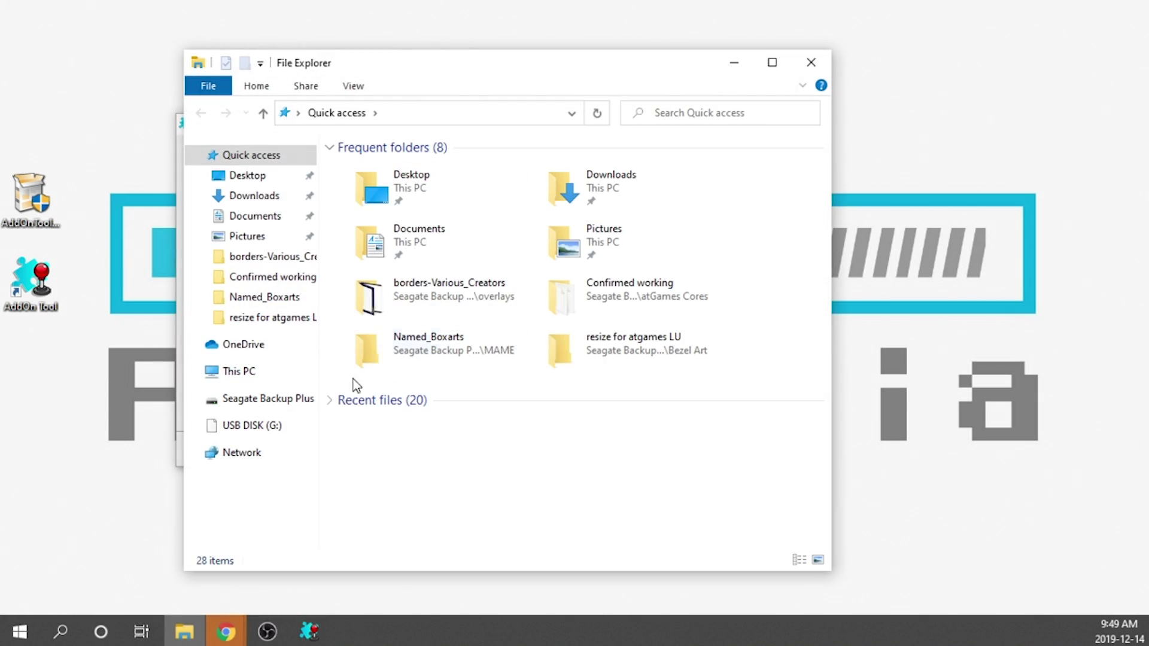
{"action": "left_click", "coordinate": [240, 429]}
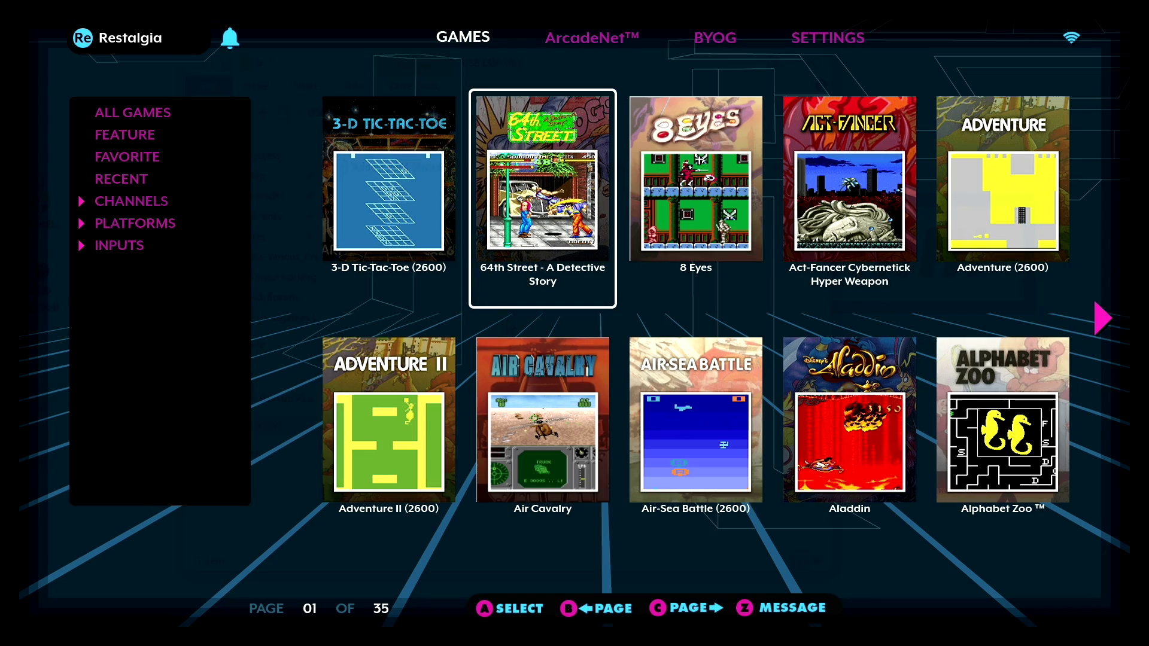
- Switch to the arcade console's Games library and filter it by the Add On category
{"action": "key", "text": "Left"}
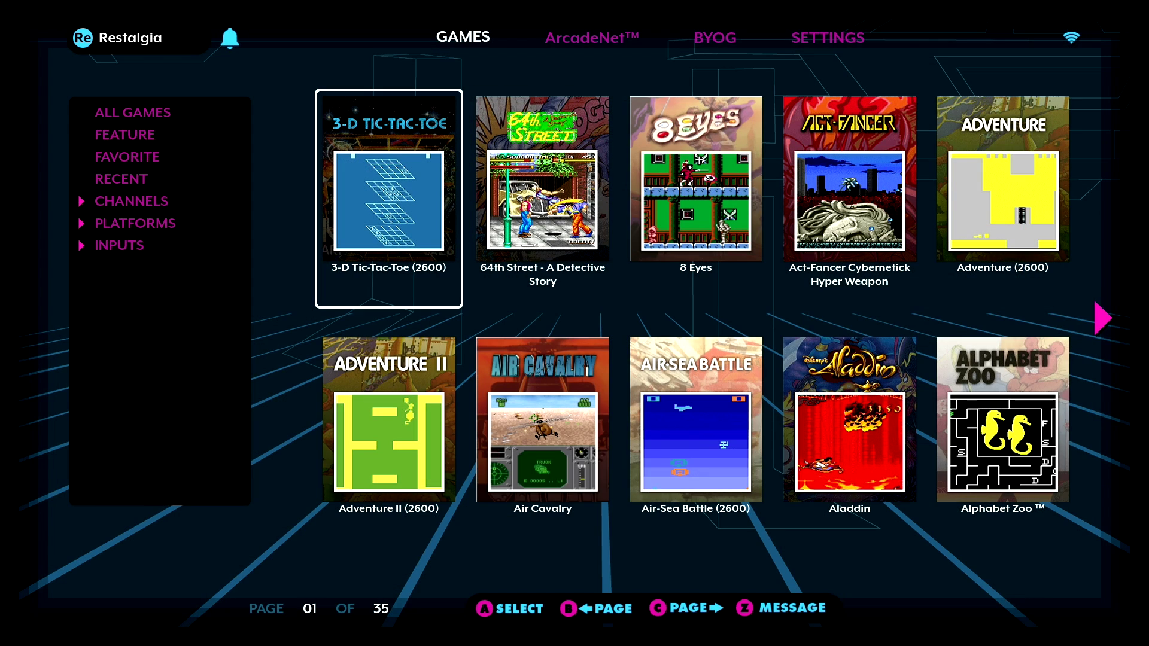
{"action": "key", "text": "Left"}
{"action": "key", "text": "Up"}
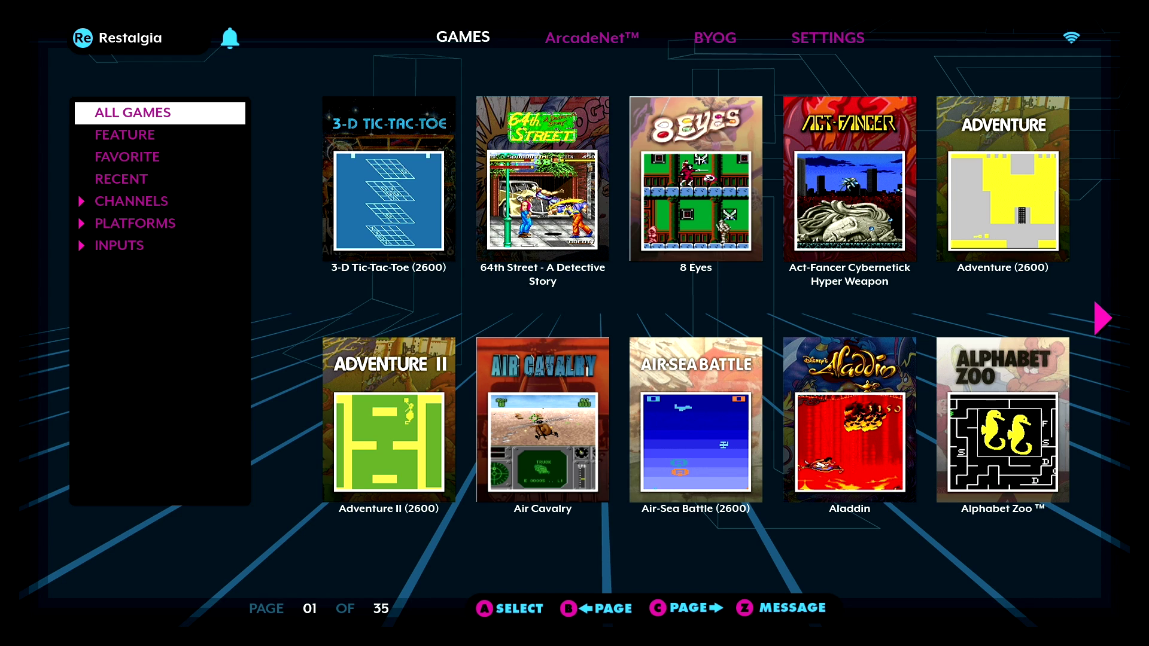
{"action": "key", "text": "Down"}
{"action": "key", "text": "Down"}
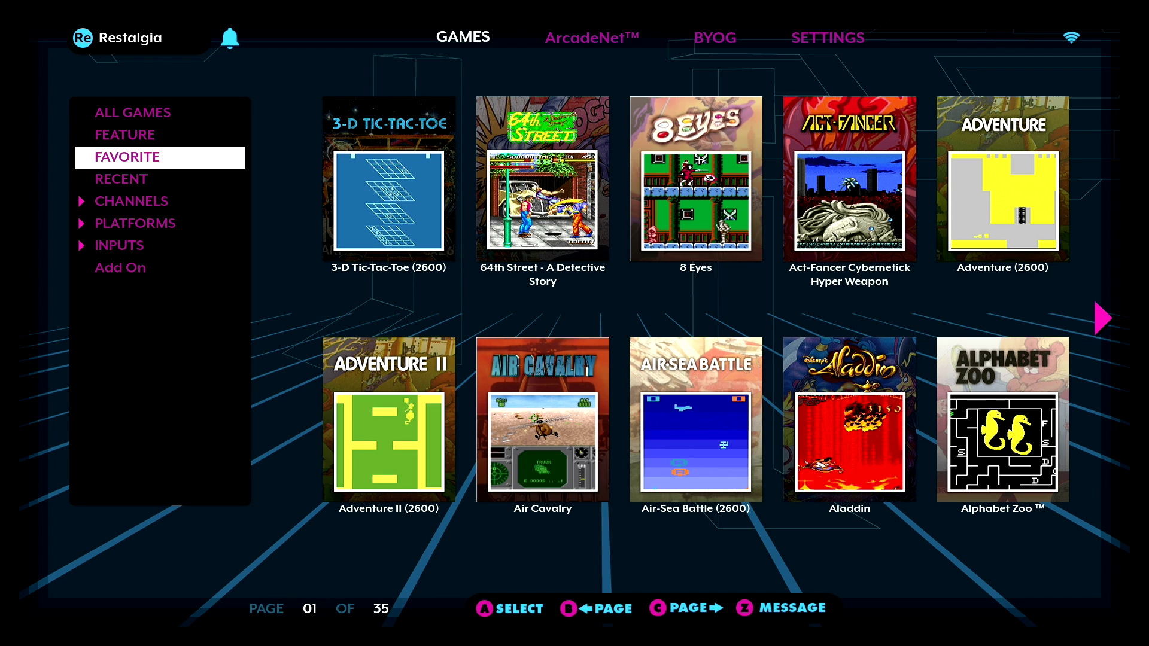
{"action": "key", "text": "Down"}
{"action": "key", "text": "Down"}
{"action": "key", "text": "Down"}
{"action": "key", "text": "Down"}
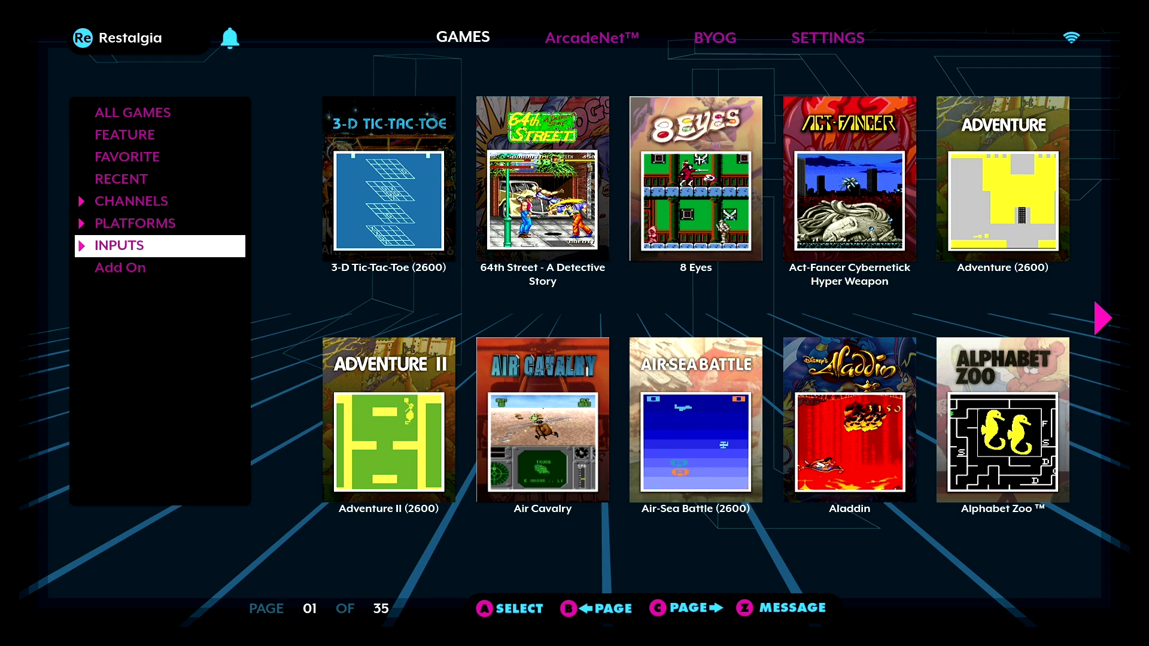
{"action": "key", "text": "Down"}
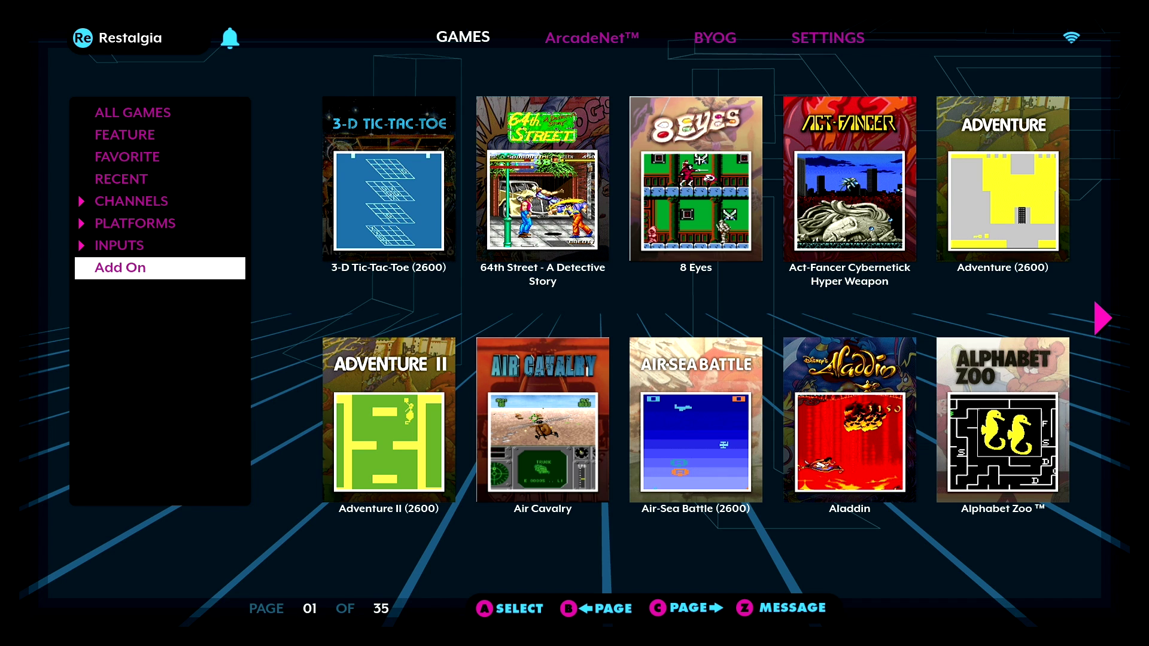
{"action": "key", "text": "Return"}
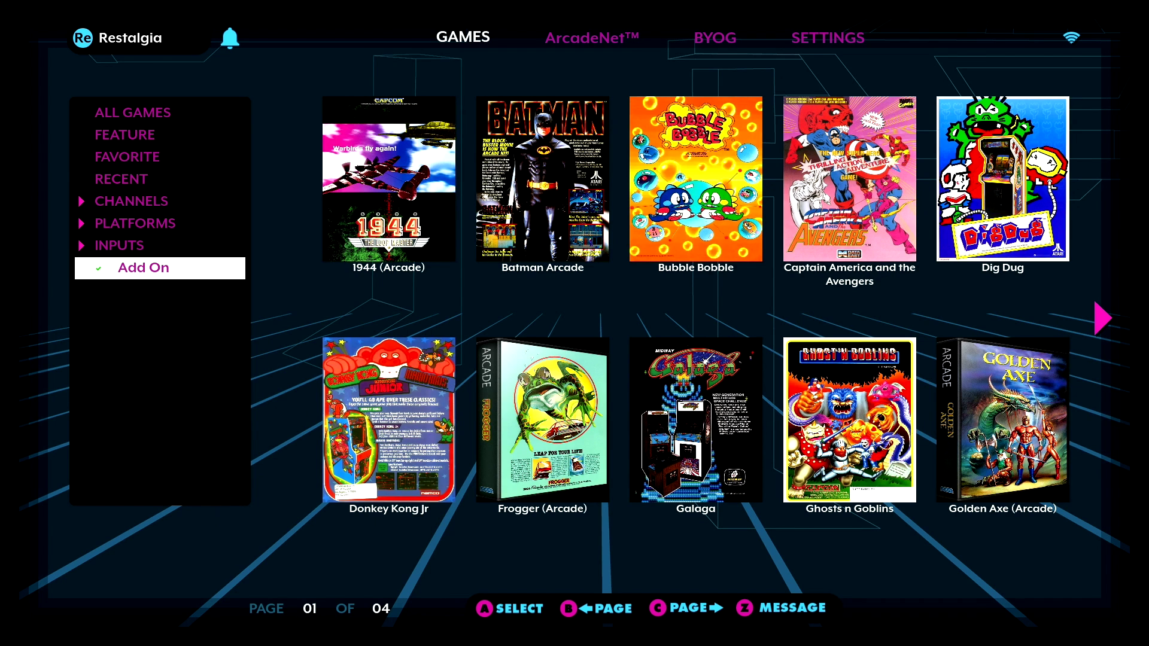
- Browse the add-on games from 1944 (Arcade) through to the second page
{"action": "key", "text": "Right"}
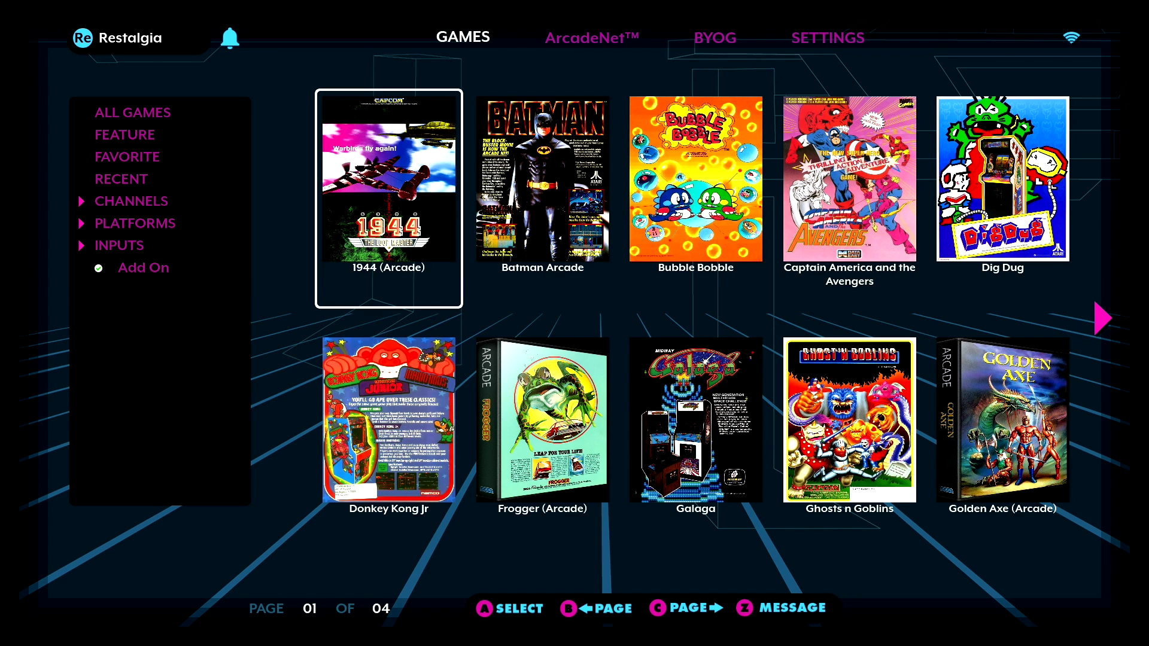
{"action": "key", "text": "Right"}
{"action": "key", "text": "Right"}
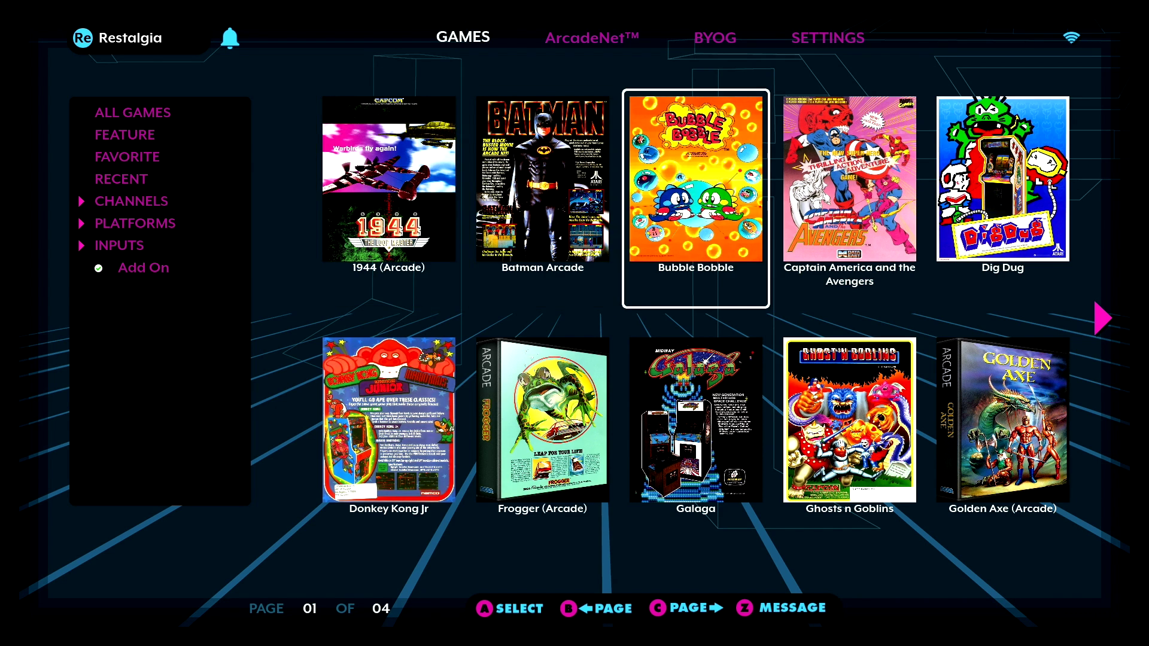
{"action": "key", "text": "Right"}
{"action": "key", "text": "Right"}
{"action": "key", "text": "Right"}
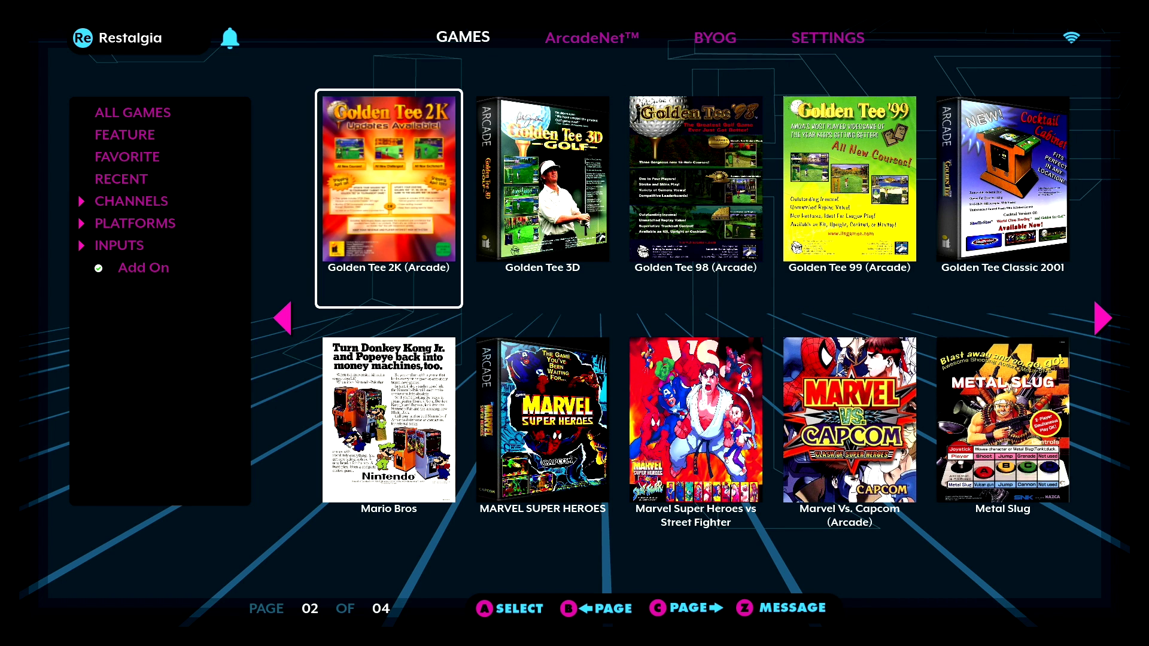
- Launch 1944 (Arcade) from the first page of add-on games and insert one coin
{"action": "key", "text": "Left"}
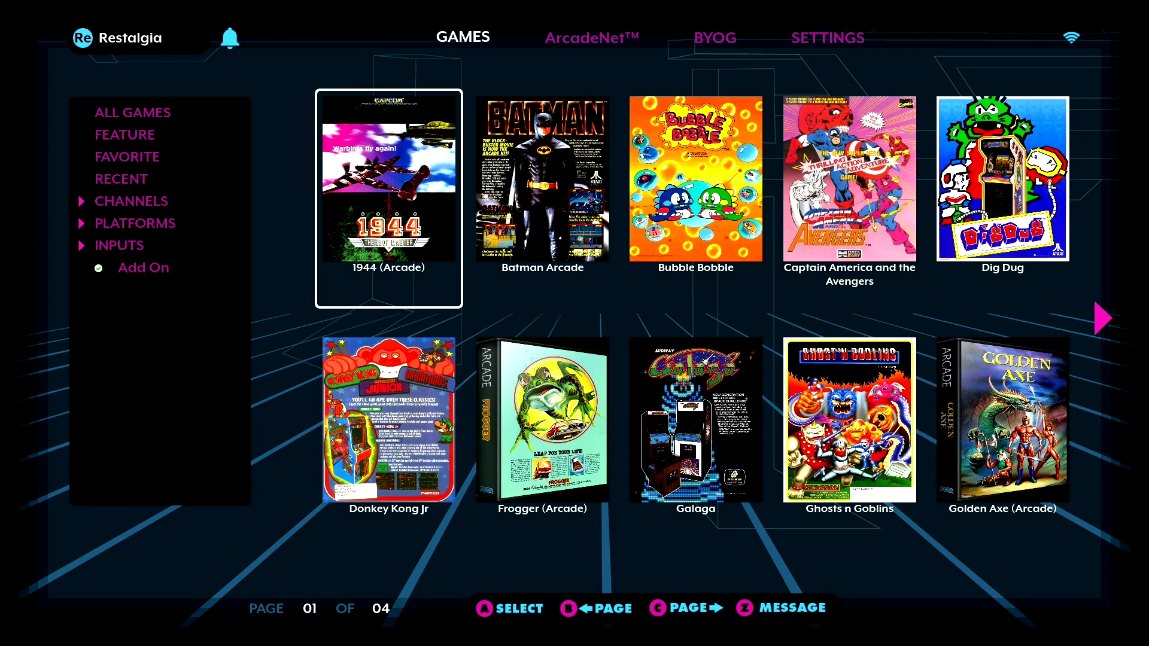
{"action": "key", "text": "Return"}
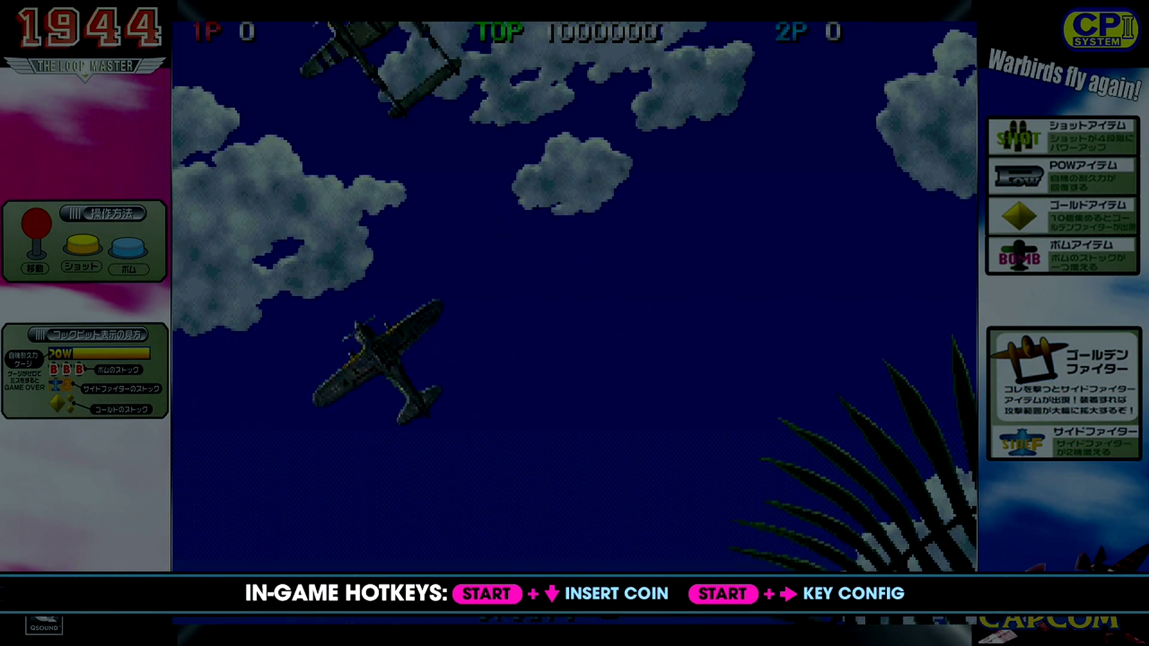
{"action": "key", "text": "5"}
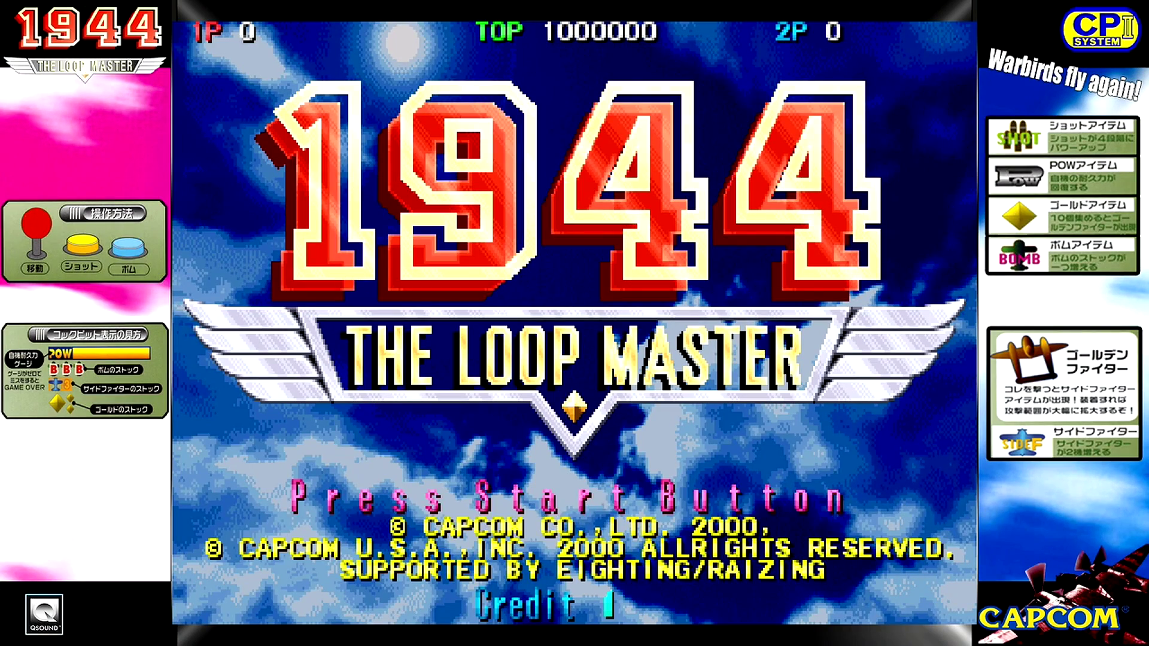
- Open 1944's in-game menu and preview the Pixel Perfect and Fill display modes
{"action": "key", "text": "Escape"}
{"action": "key", "text": "Down"}
{"action": "key", "text": "Down"}
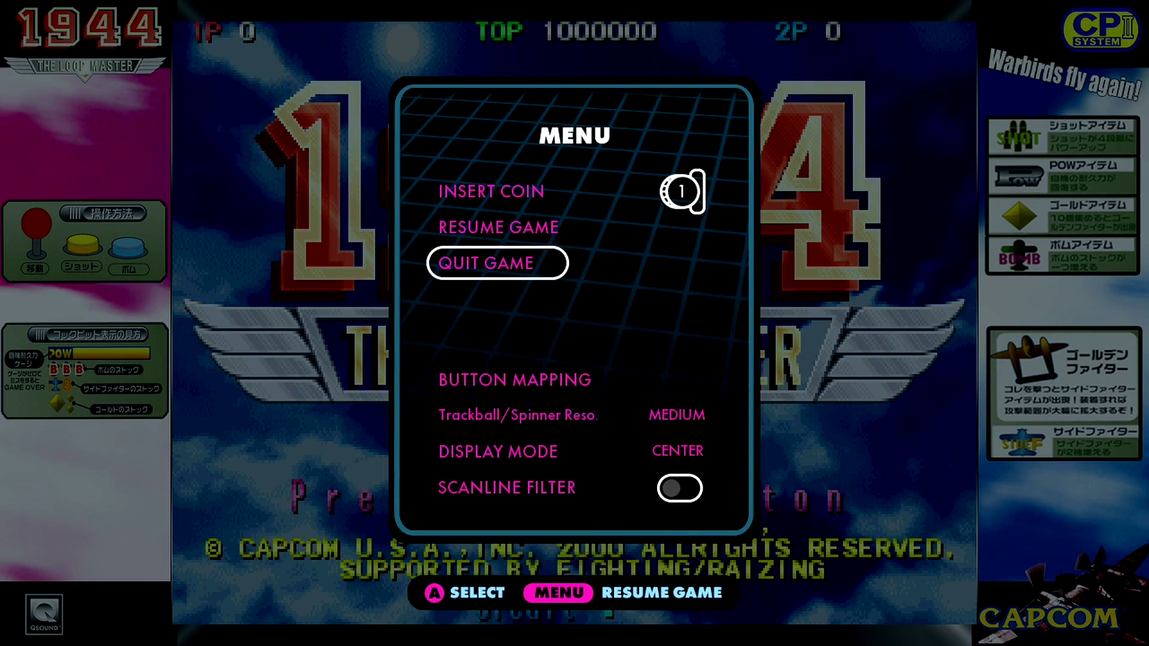
{"action": "key", "text": "Down"}
{"action": "key", "text": "Down"}
{"action": "key", "text": "Down"}
{"action": "key", "text": "Right"}
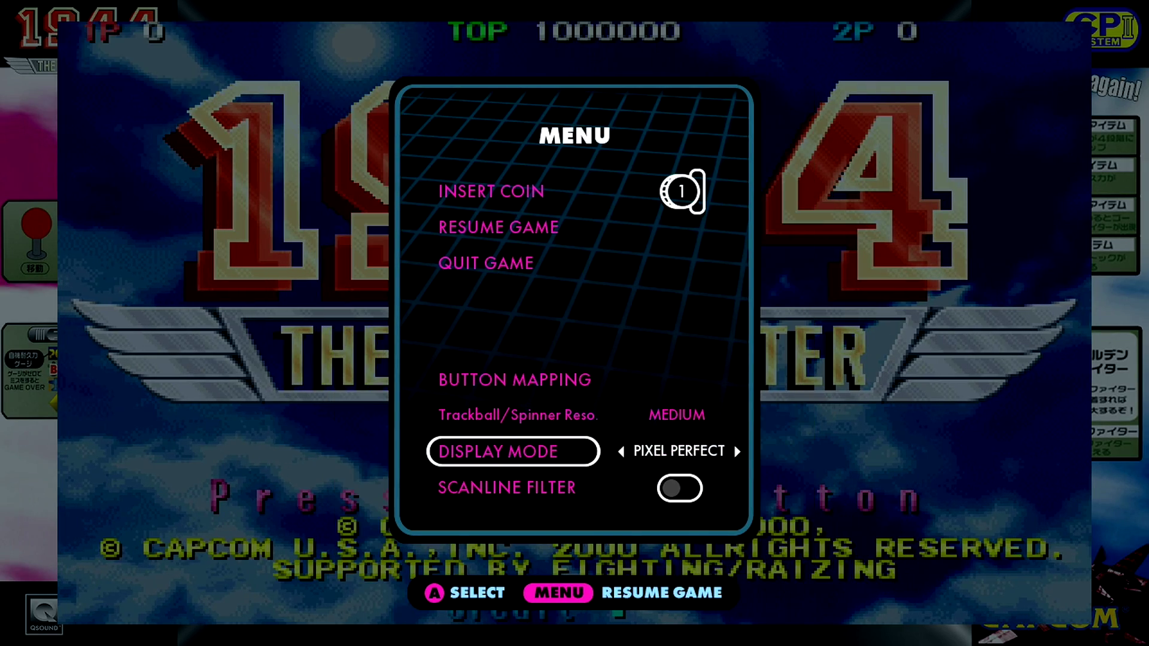
{"action": "key", "text": "Left"}
{"action": "key", "text": "Left"}
{"action": "key", "text": "Left"}
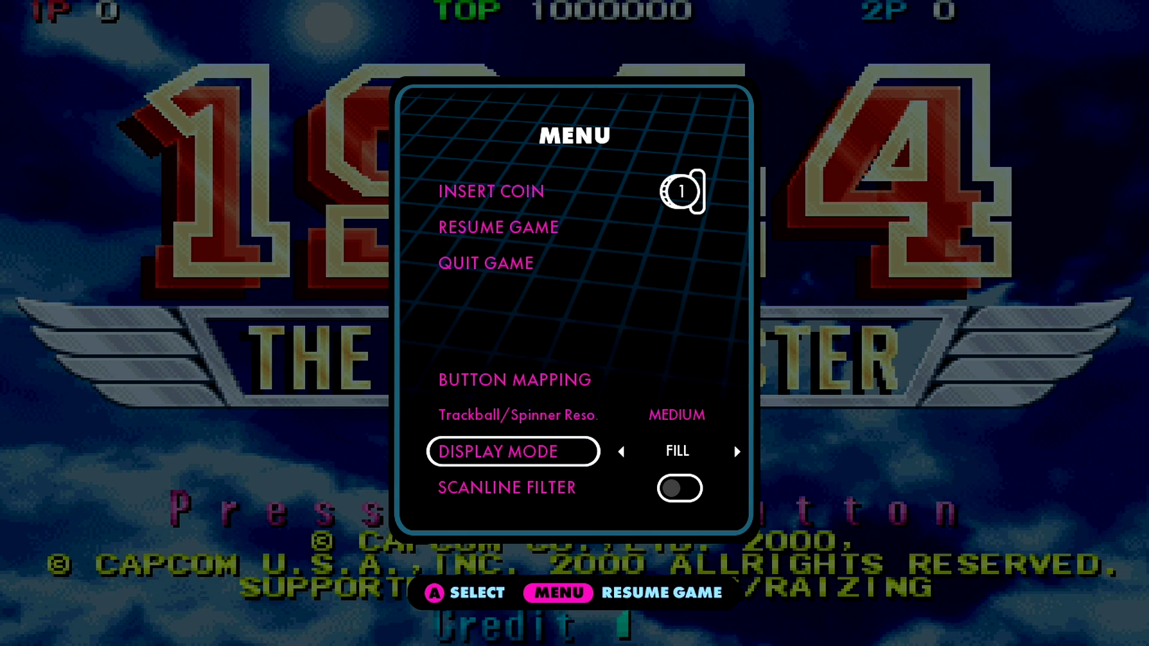
- Cycle the game's display mode through Center and Pixel Perfect, and leave it on Center
{"action": "key", "text": "Left"}
{"action": "key", "text": "Left"}
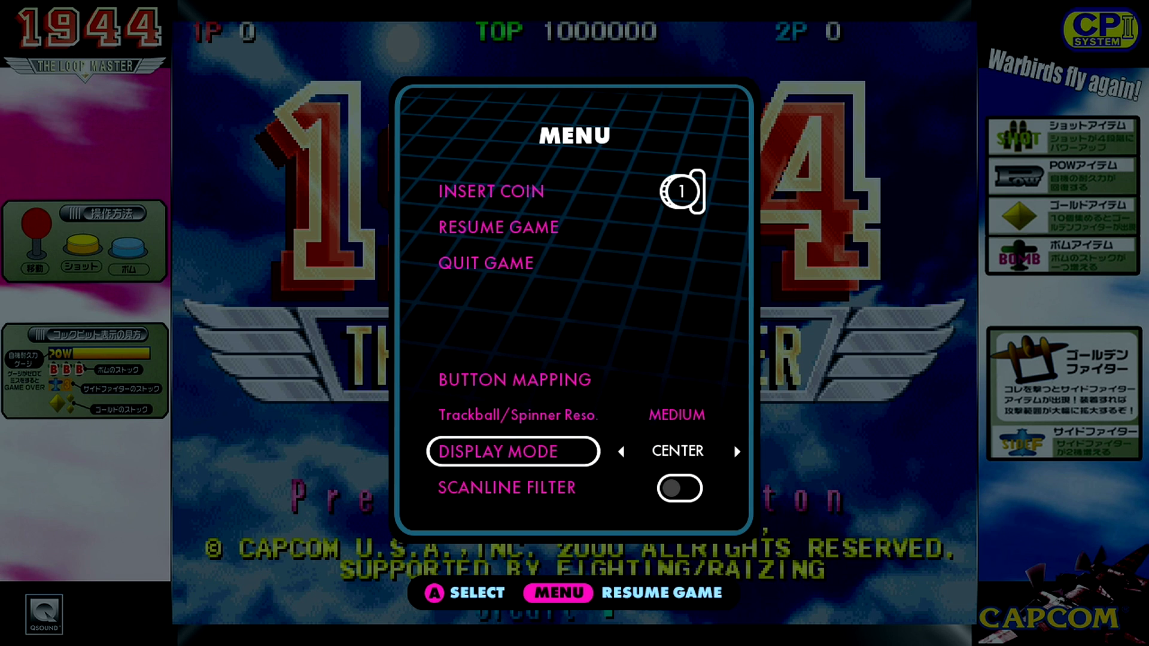
{"action": "key", "text": "Right"}
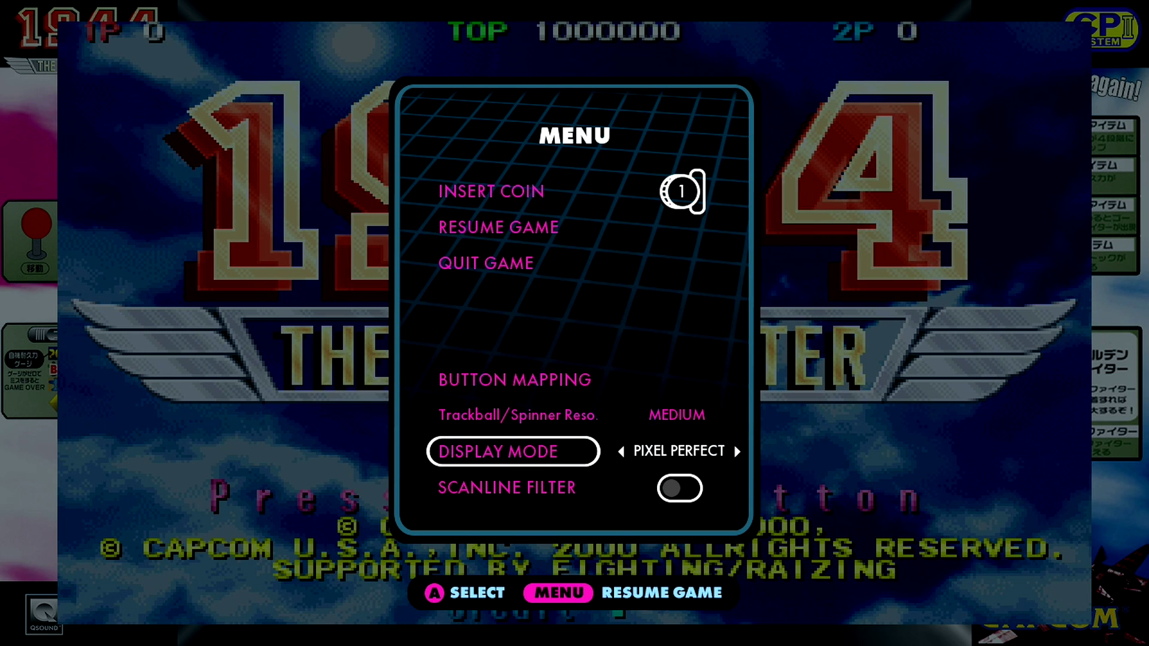
{"action": "key", "text": "Right"}
{"action": "key", "text": "Right"}
{"action": "key", "text": "Right"}
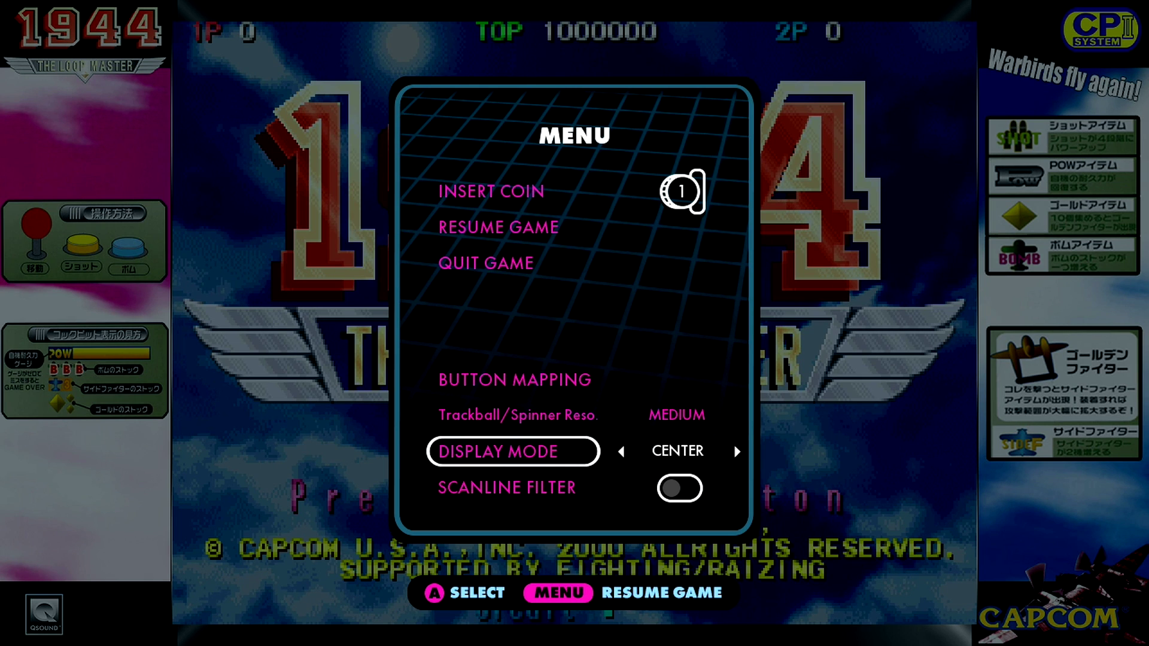
- Quit 1944 and launch Golden Tee 2K (Arcade) from the Add On games
{"action": "key", "text": "Up"}
{"action": "key", "text": "Up"}
{"action": "key", "text": "Up"}
{"action": "key", "text": "Up"}
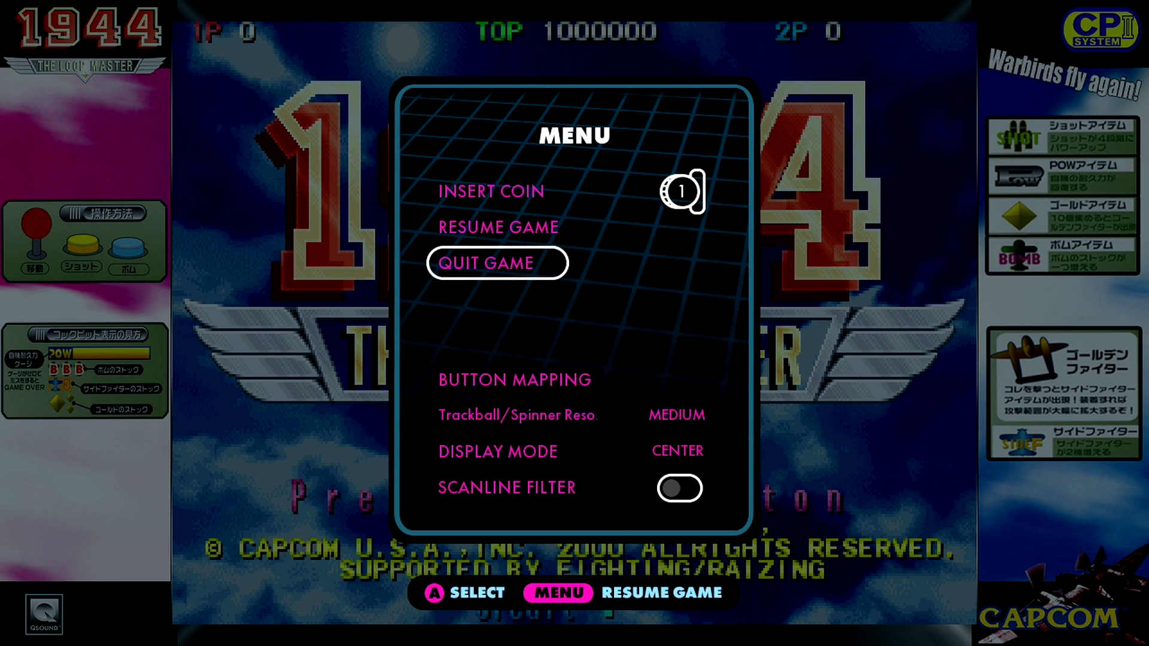
{"action": "key", "text": "Return"}
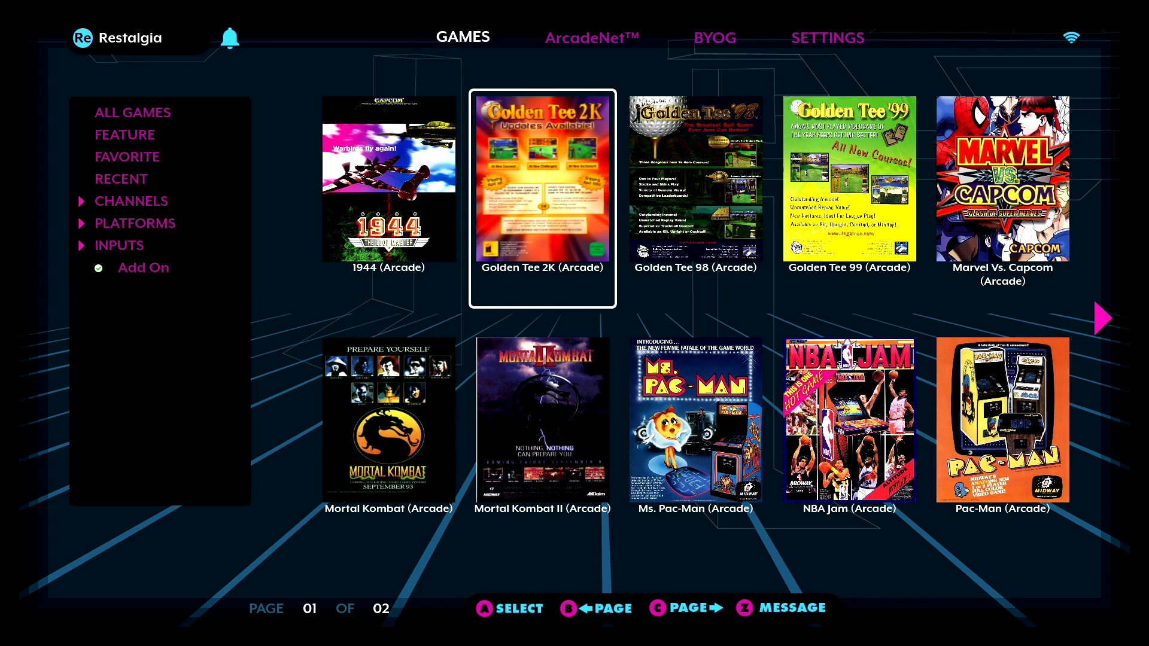
{"action": "key", "text": "Return"}
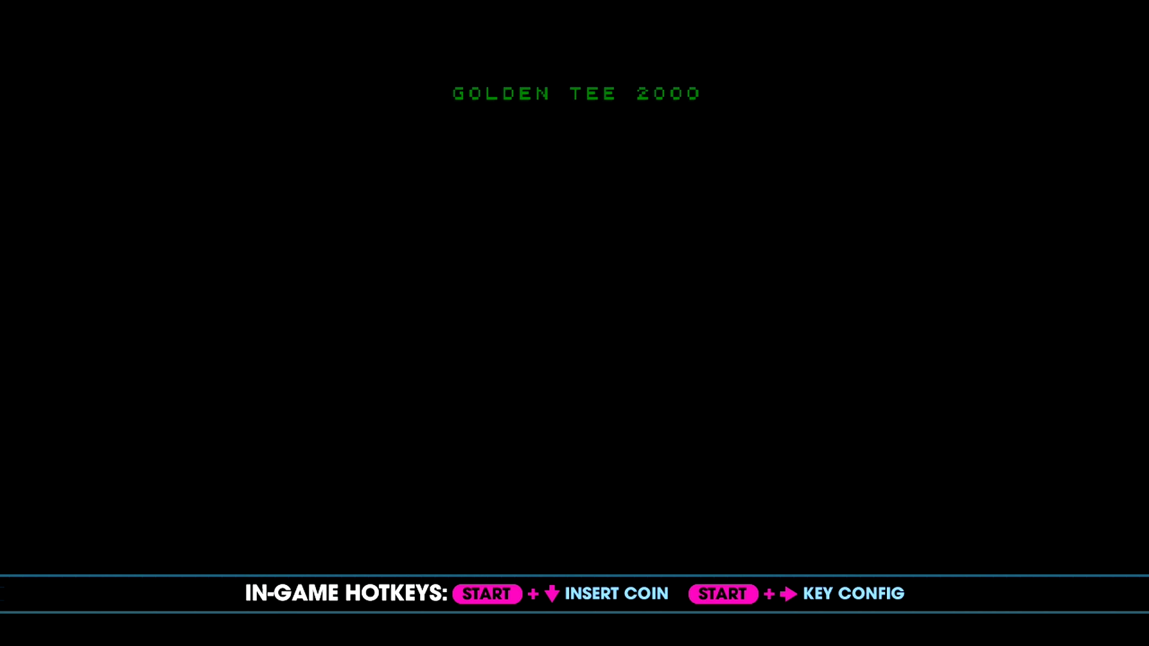